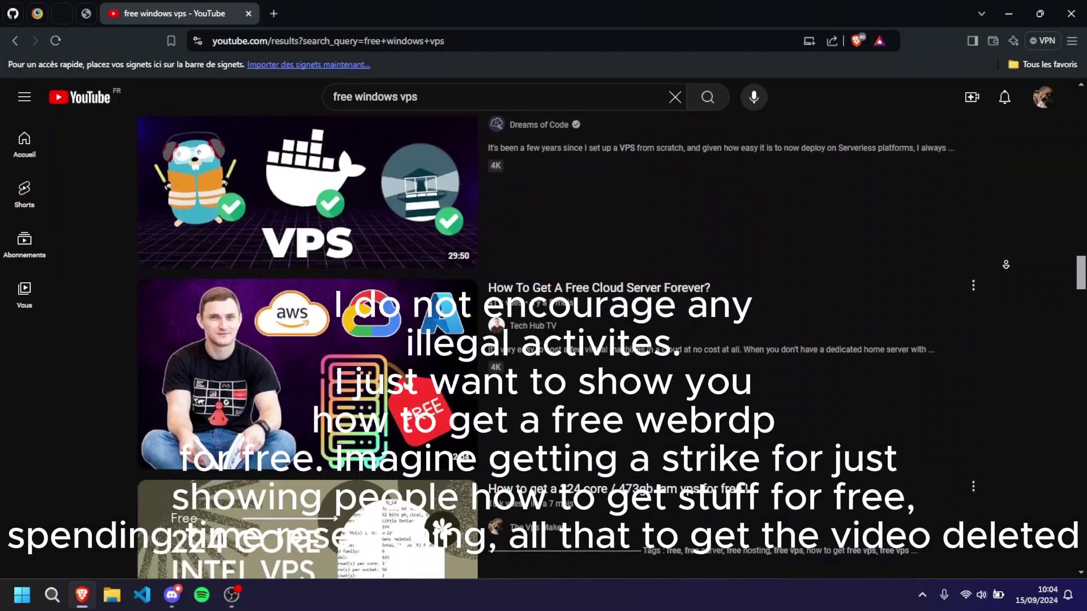
pyautogui.scroll(-20, 544, 339)
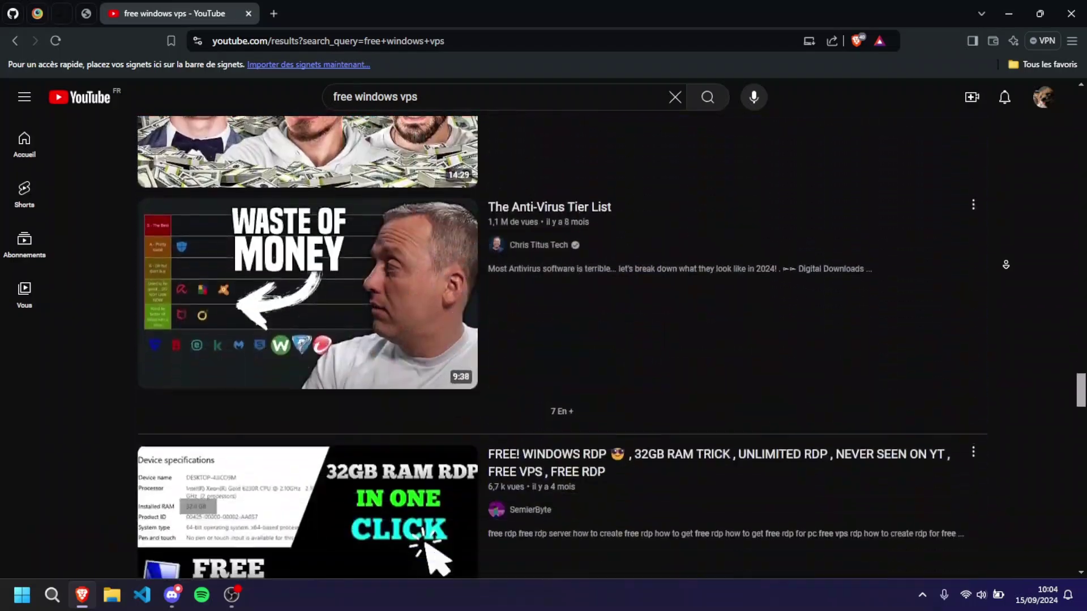
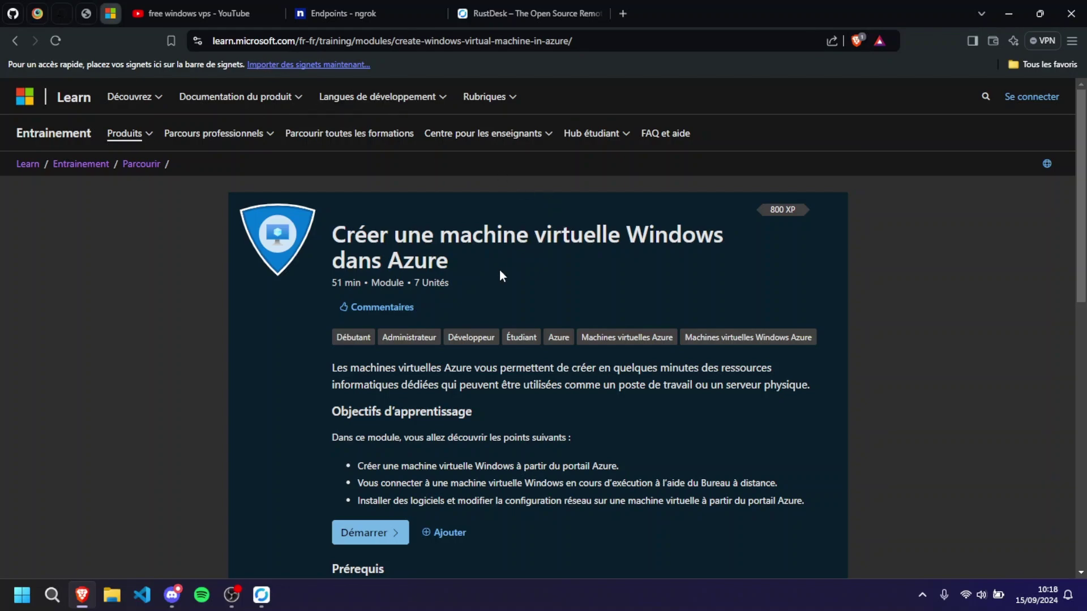
# Step: Scroll down the module page and open the 'Exercice - Créer une machine virtuelle Windows' unit
pyautogui.moveTo(500, 270); pyautogui.dragTo(334, 237)
pyautogui.click(329, 237)
pyautogui.scroll(-5, 476, 286)
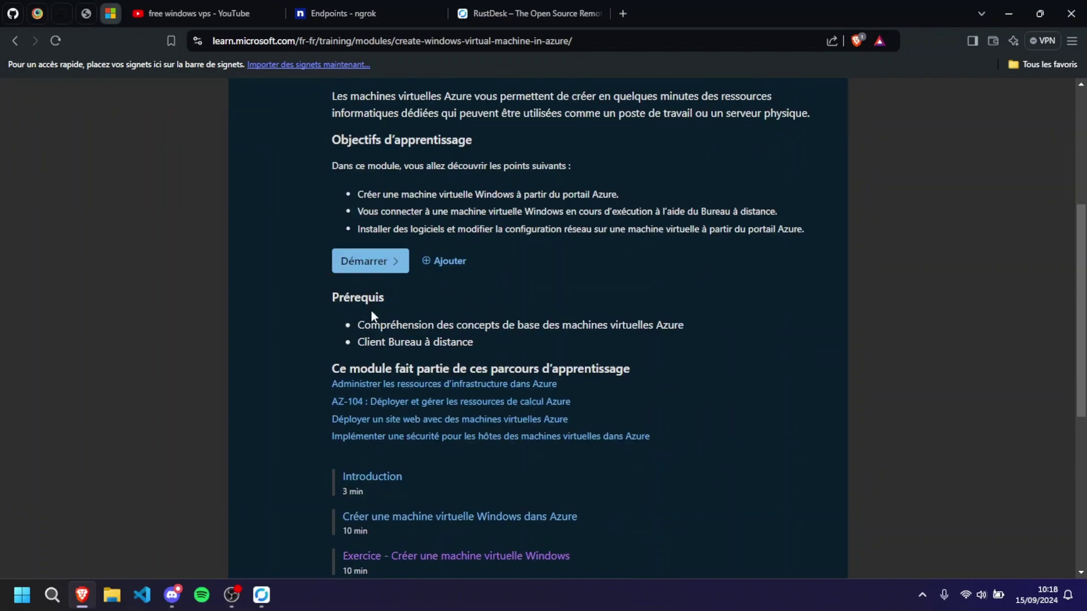
pyautogui.click(443, 554)
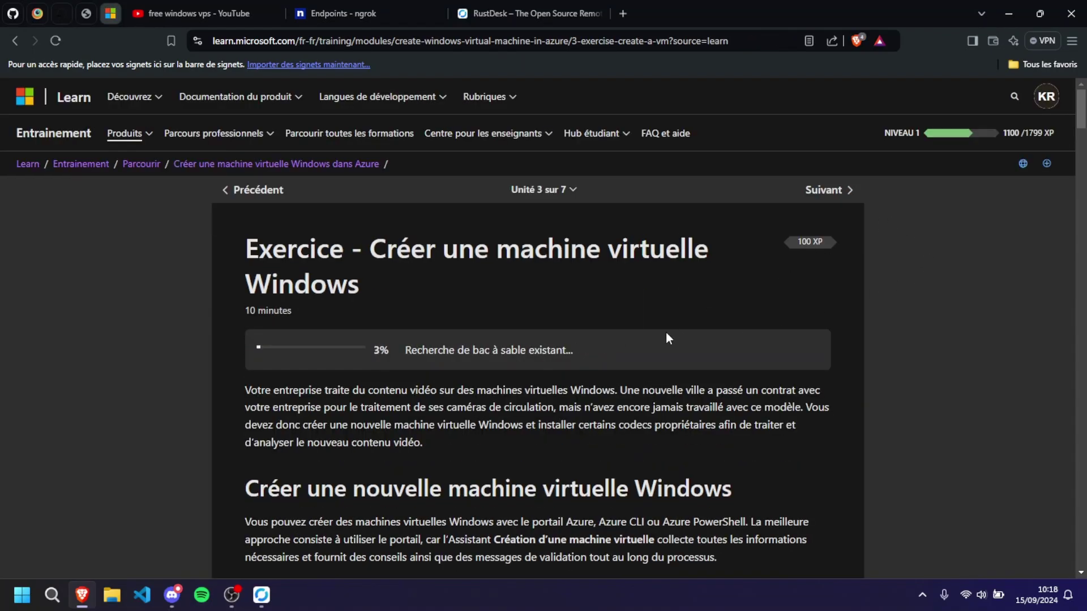
# Step: Start the sandbox account verification and submit a first stone-counting captcha answer
pyautogui.scroll(-2, 488, 308)
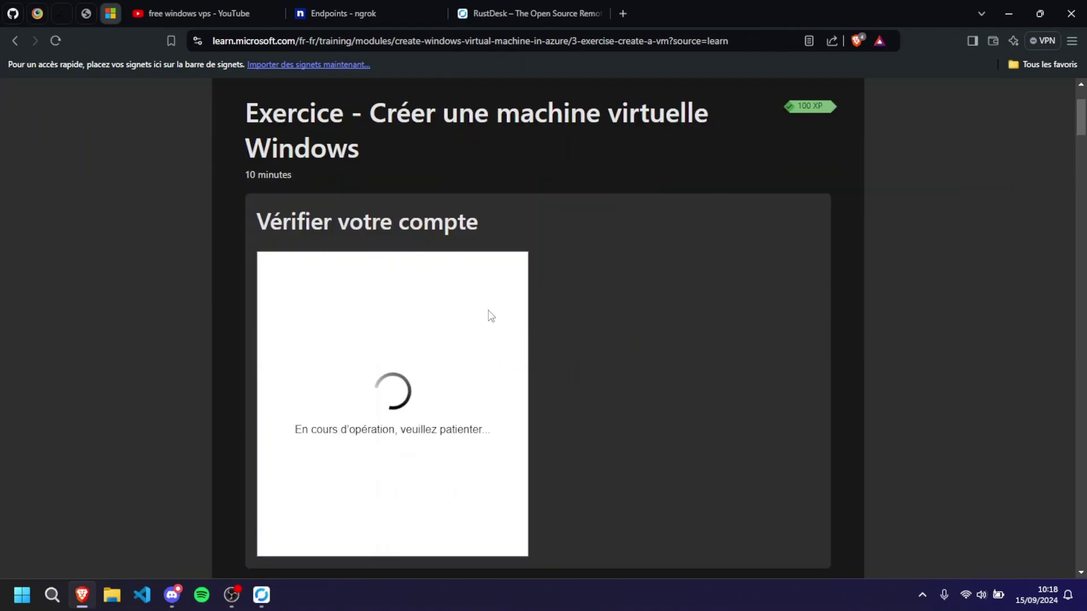
pyautogui.click(415, 398)
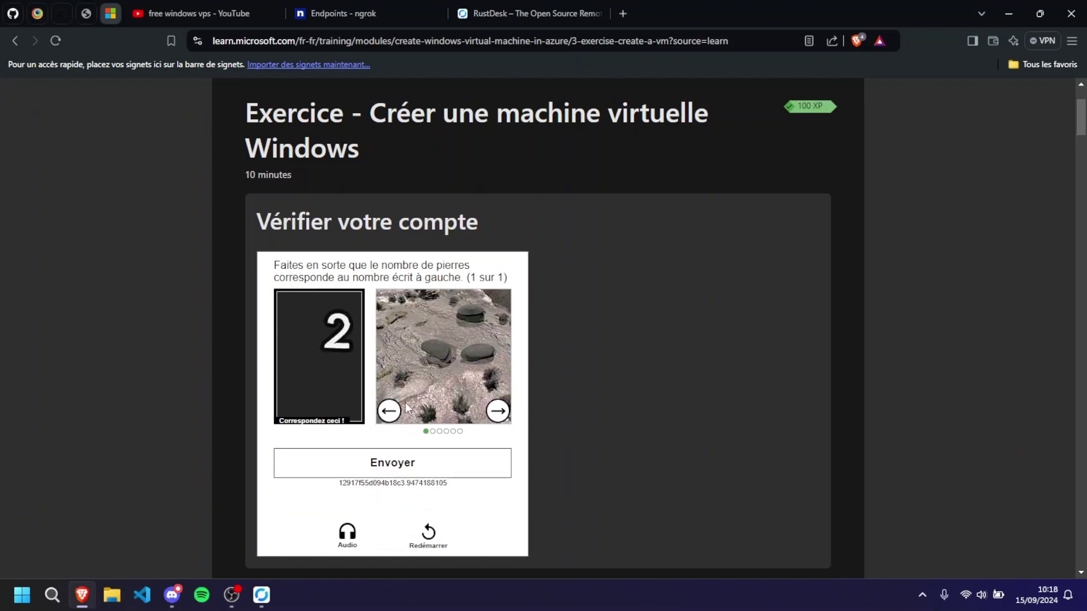
pyautogui.click(395, 412)
pyautogui.click(397, 413)
pyautogui.click(397, 415)
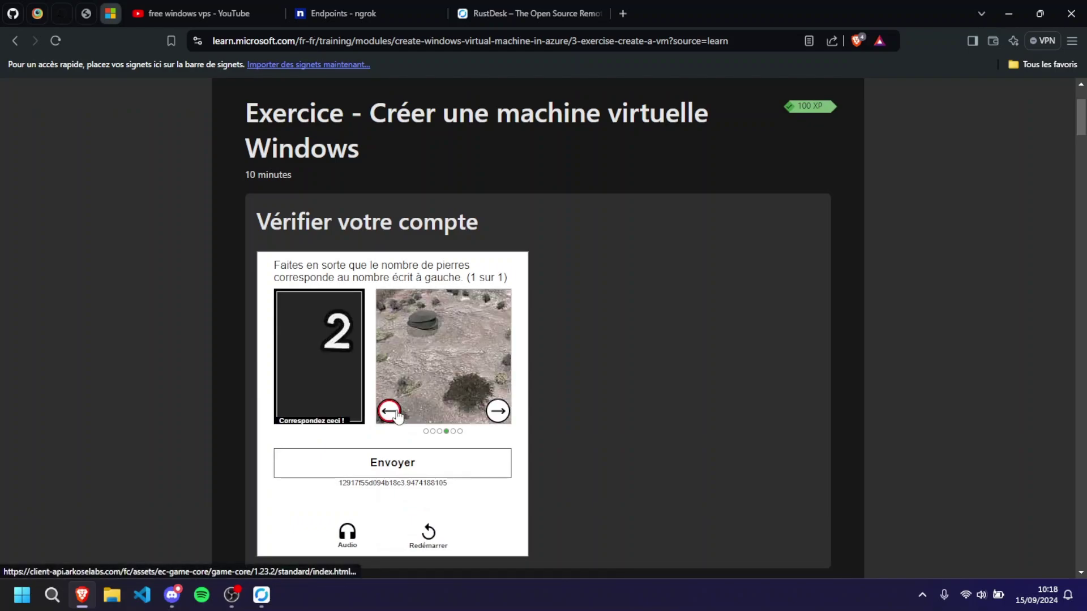
pyautogui.click(397, 415)
pyautogui.click(497, 412)
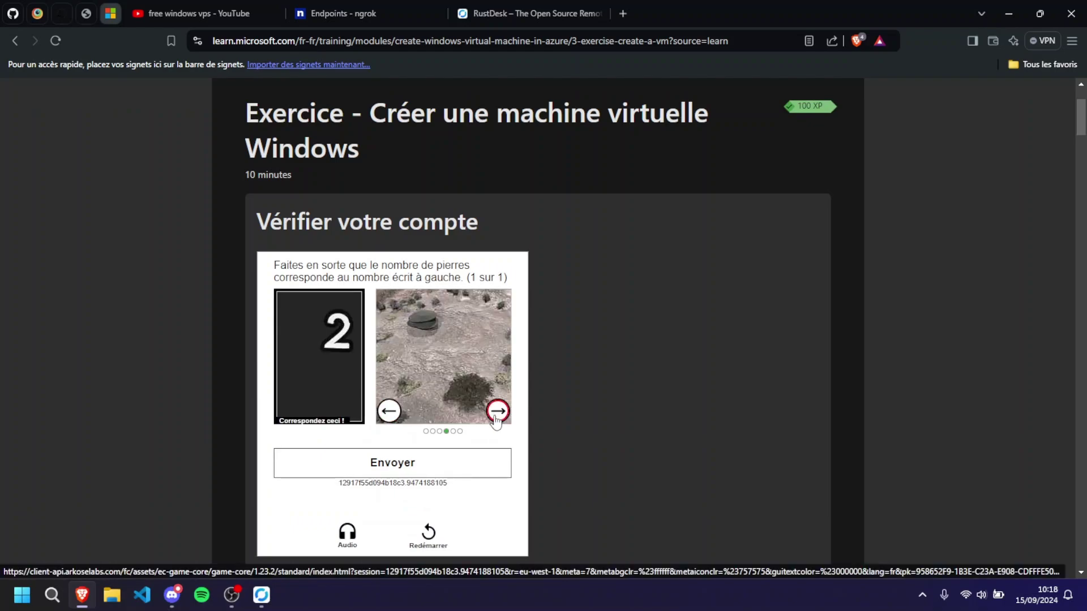
pyautogui.click(453, 469)
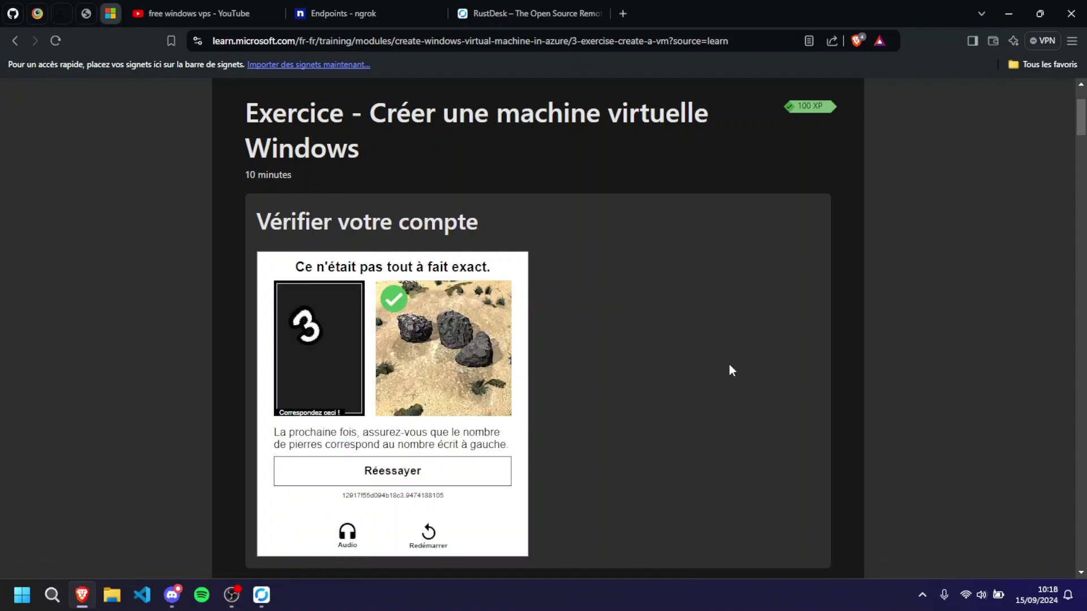
# Step: Retry the stone-counting captcha and answer the follow-up puzzle
pyautogui.click(417, 472)
pyautogui.click(389, 412)
pyautogui.click(389, 411)
pyautogui.click(388, 412)
pyautogui.click(388, 412)
pyautogui.click(418, 469)
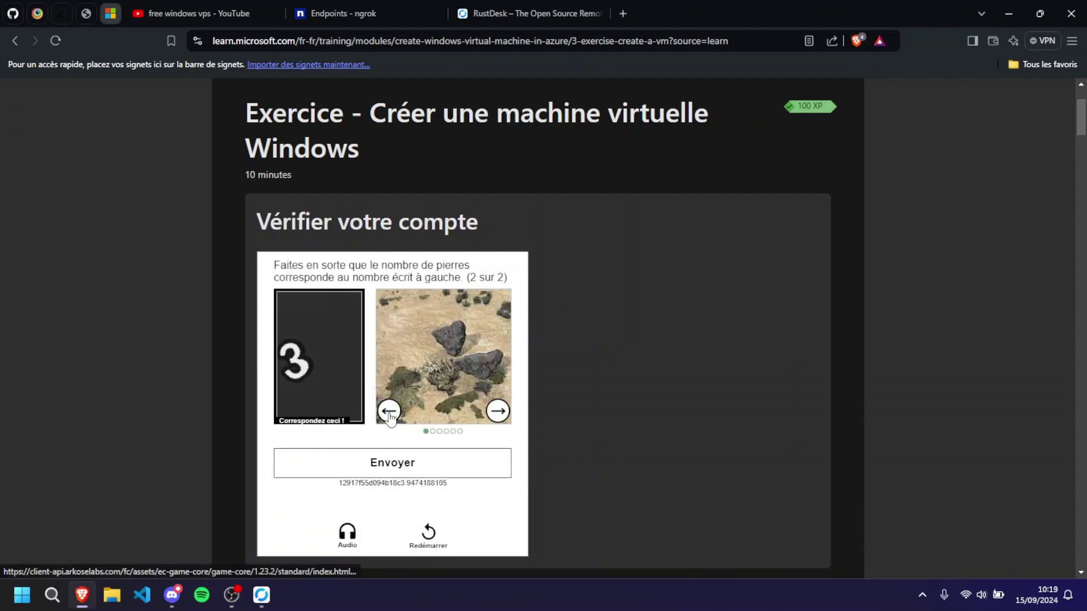
pyautogui.click(389, 411)
pyautogui.click(389, 412)
pyautogui.click(388, 411)
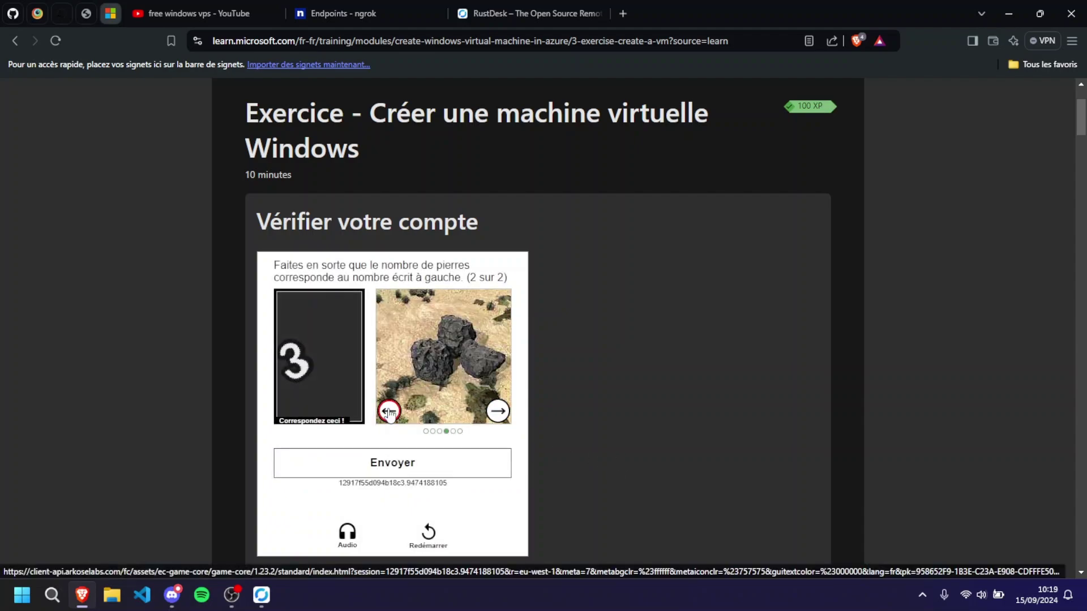
pyautogui.click(391, 466)
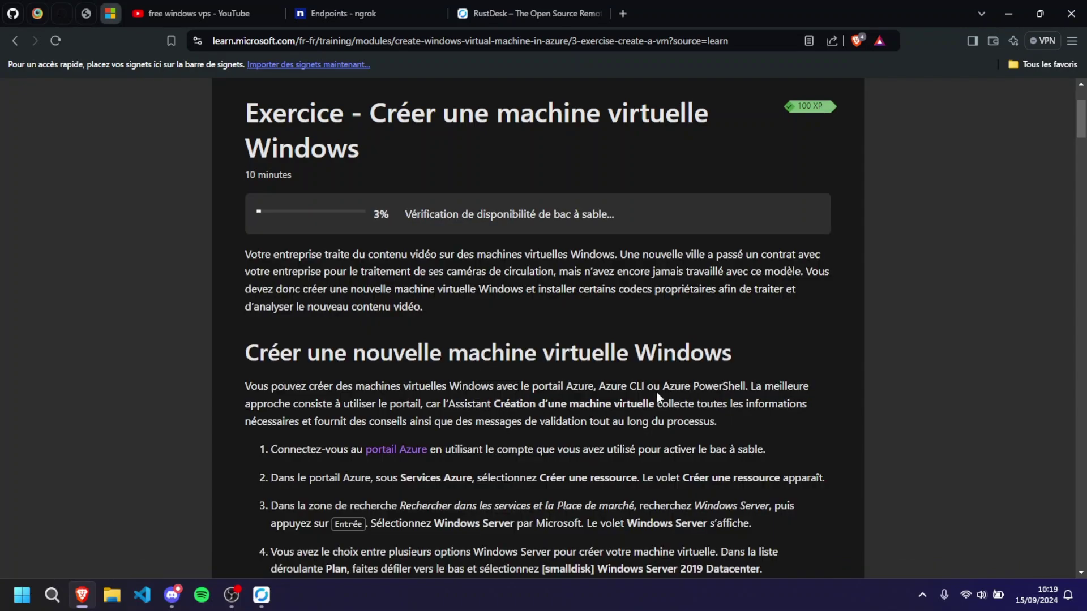
# Step: Proceed through the permissions review and solve the final captcha to activate the sandbox
pyautogui.click(335, 274)
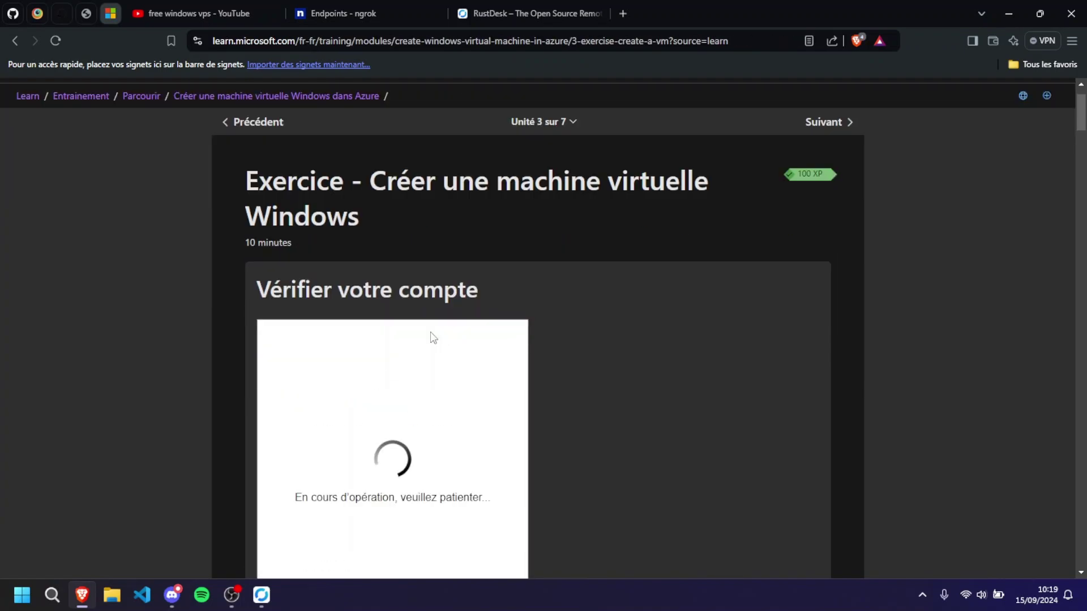
pyautogui.click(408, 420)
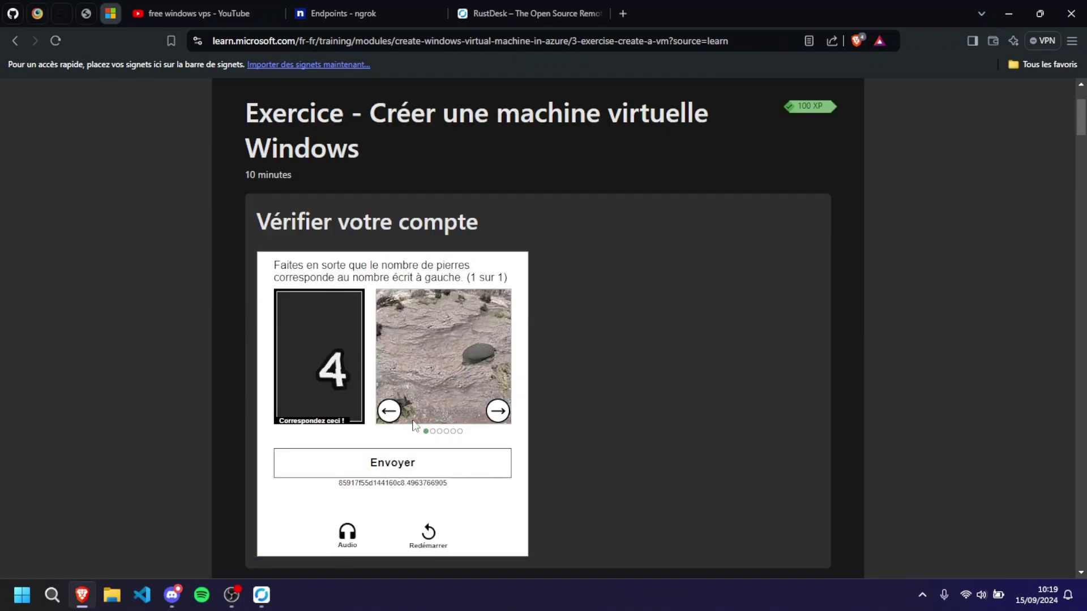
pyautogui.click(390, 410)
pyautogui.click(456, 469)
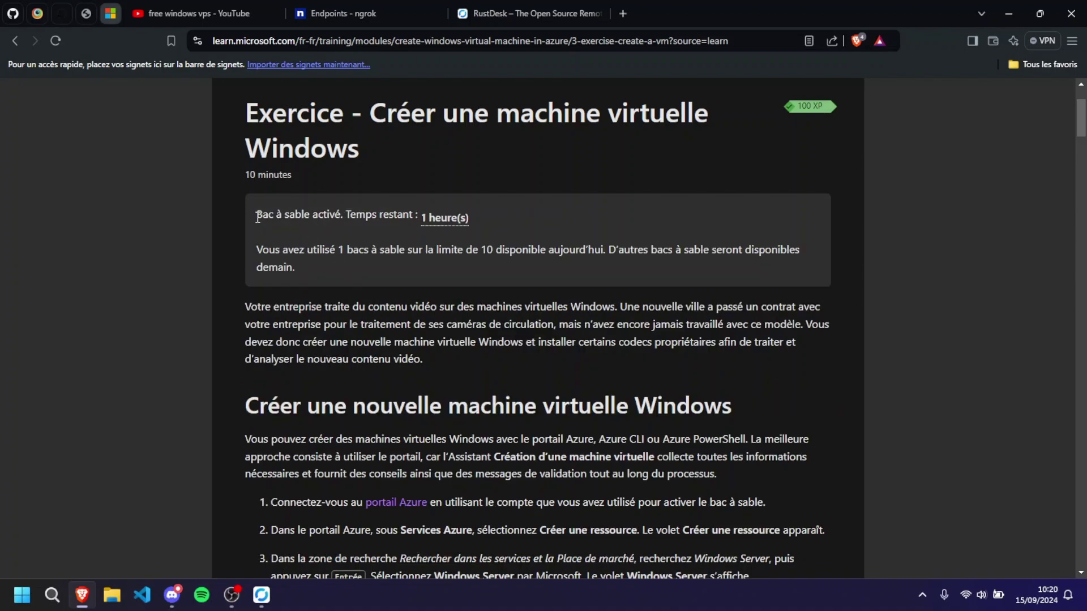
# Step: Open the exercise's 'portail Azure' link in a new tab
pyautogui.moveTo(252, 213); pyautogui.dragTo(348, 264)
pyautogui.click(457, 259)
pyautogui.rightClick(397, 503)
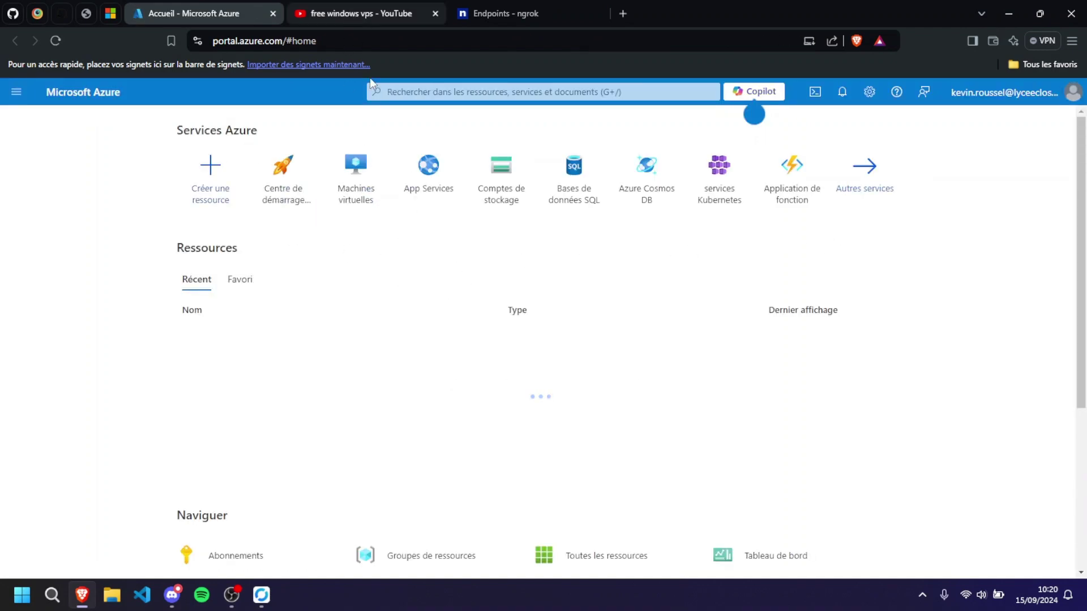
# Step: Close the YouTube results tab and start creating a new resource in the Azure portal
pyautogui.click(354, 13)
pyautogui.scroll(-2, 461, 342)
pyautogui.scroll(-10, 1080, 169)
pyautogui.scroll(15, 1080, 169)
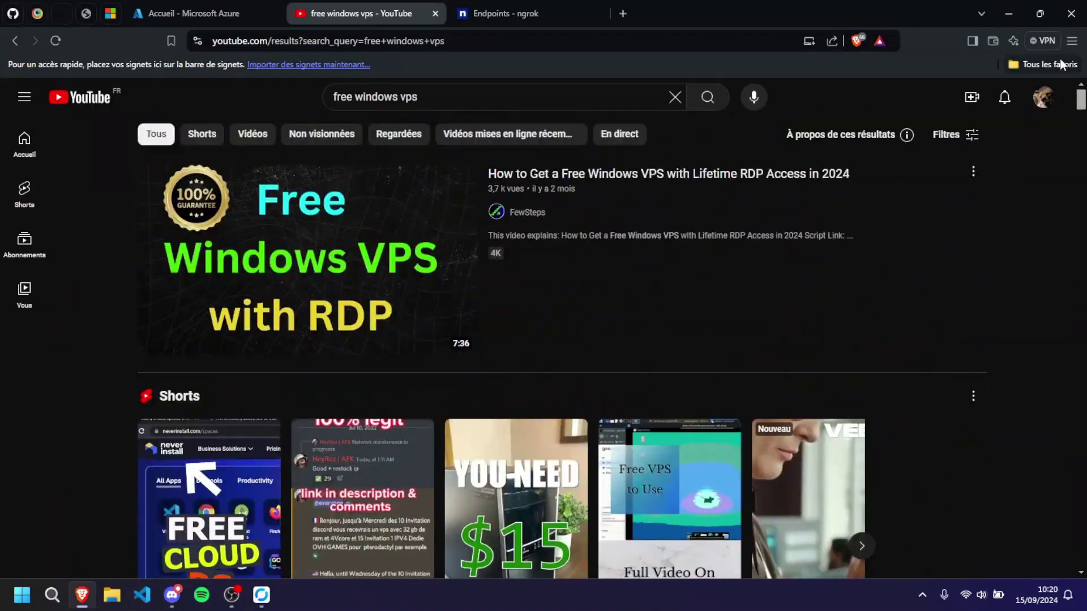
pyautogui.click(435, 13)
pyautogui.click(169, 11)
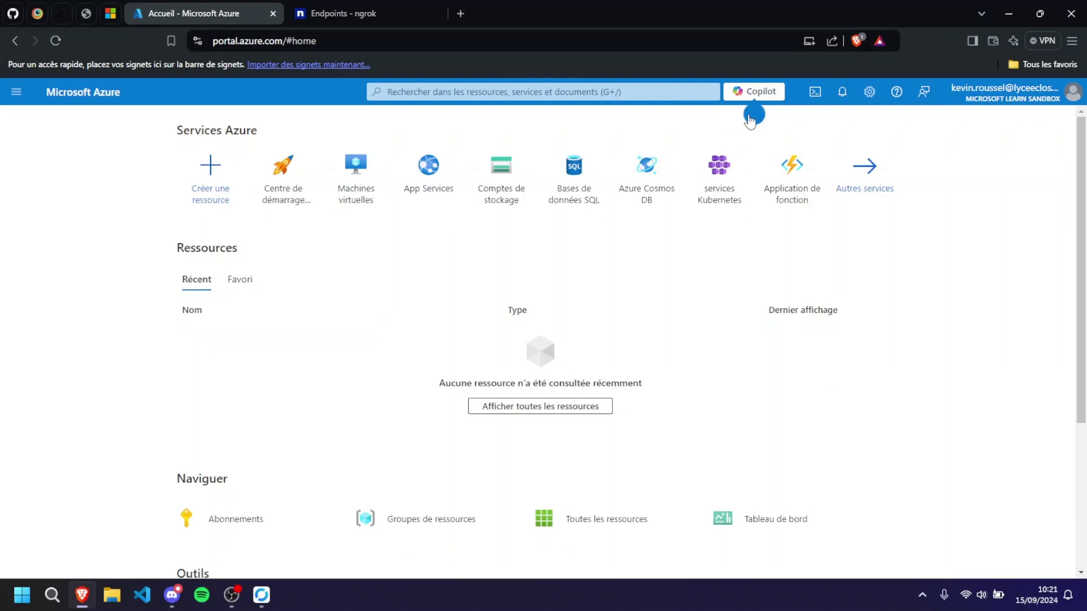
pyautogui.click(211, 175)
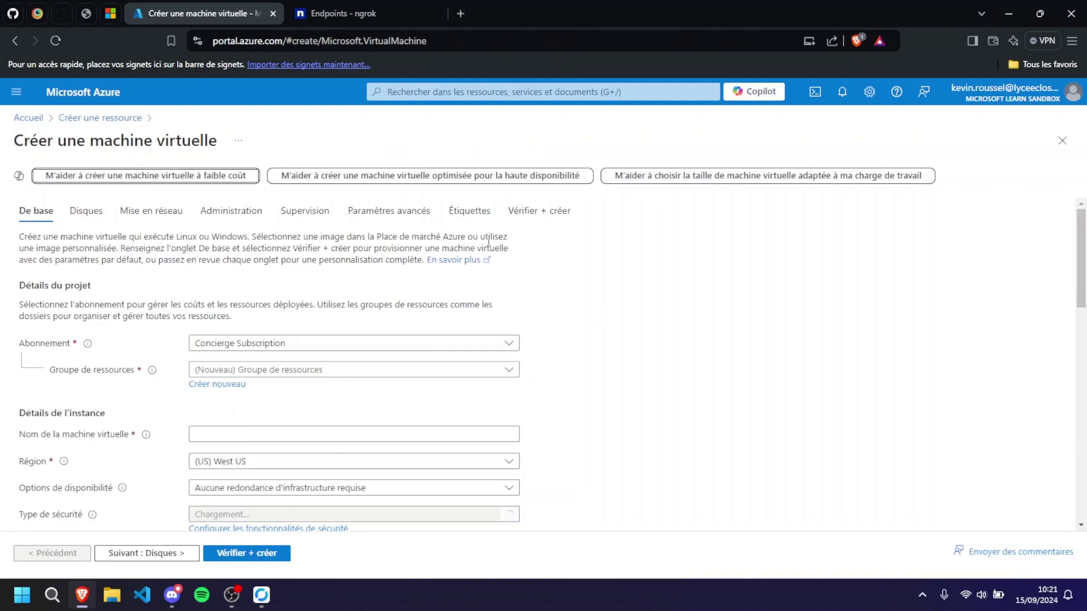
# Step: Select the sandbox learn resource group, enter a VM name, and set region (Europe) UK West
pyautogui.click(280, 371)
pyautogui.click(255, 416)
pyautogui.scroll(-1, 274, 403)
pyautogui.click(291, 367)
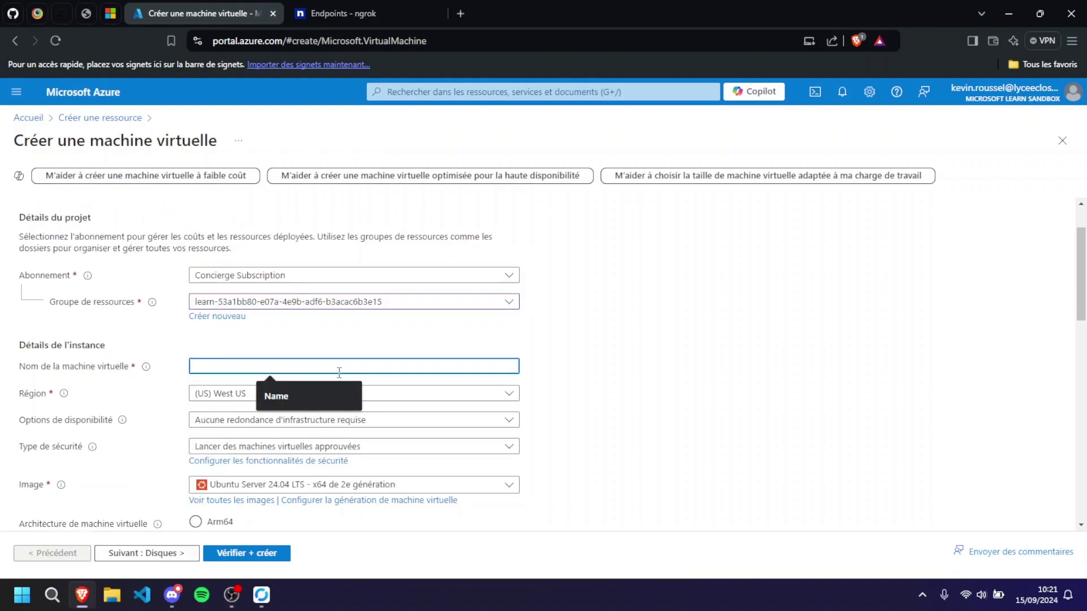
pyautogui.write('Nadia')
pyautogui.click(254, 393)
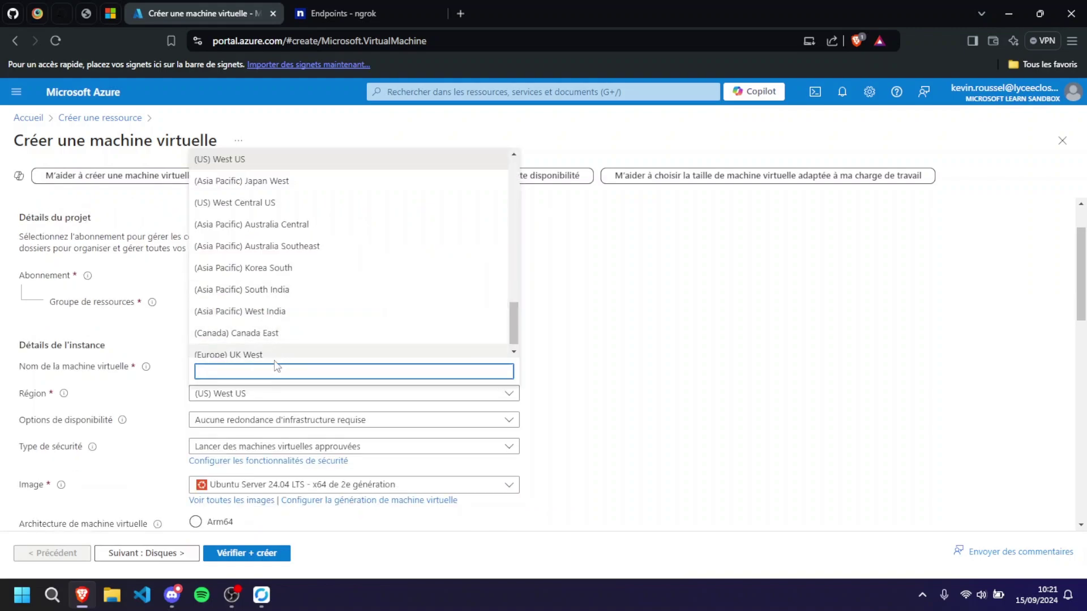
pyautogui.scroll(-1, 274, 362)
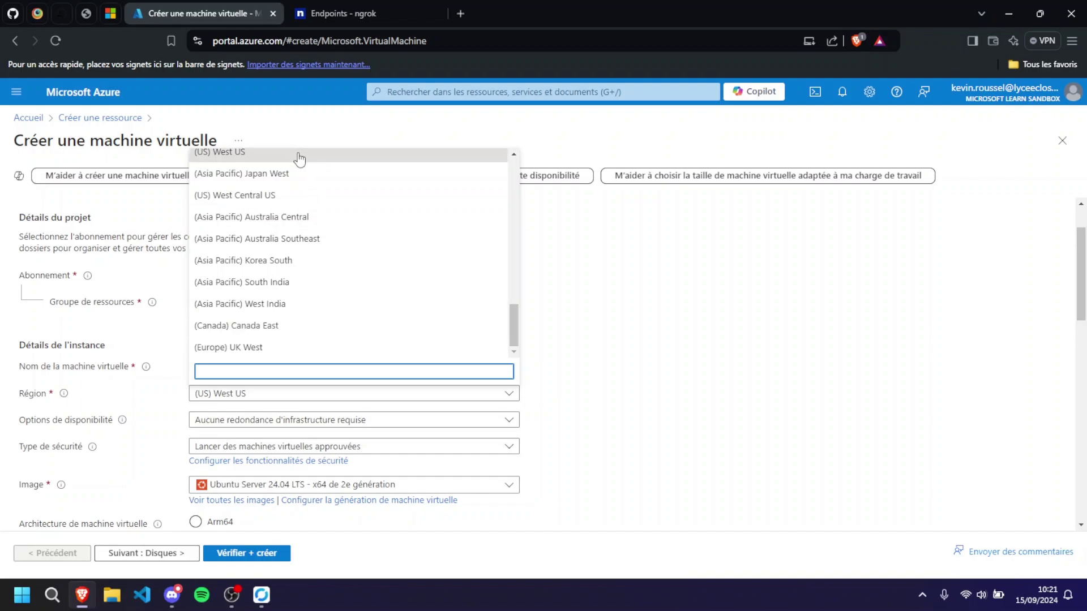
pyautogui.click(255, 347)
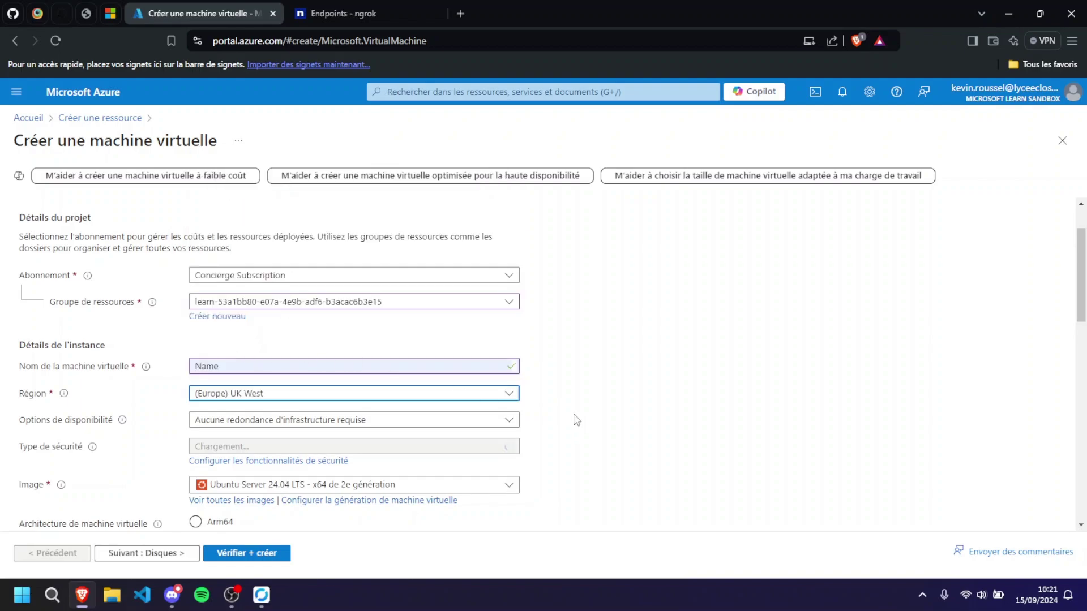
# Step: Choose the Windows Server 2016 Datacenter - x64 Gen2 image and scroll to the administrator account section
pyautogui.scroll(-1, 575, 420)
pyautogui.click(346, 418)
pyautogui.scroll(-1, 327, 289)
pyautogui.scroll(1, 308, 169)
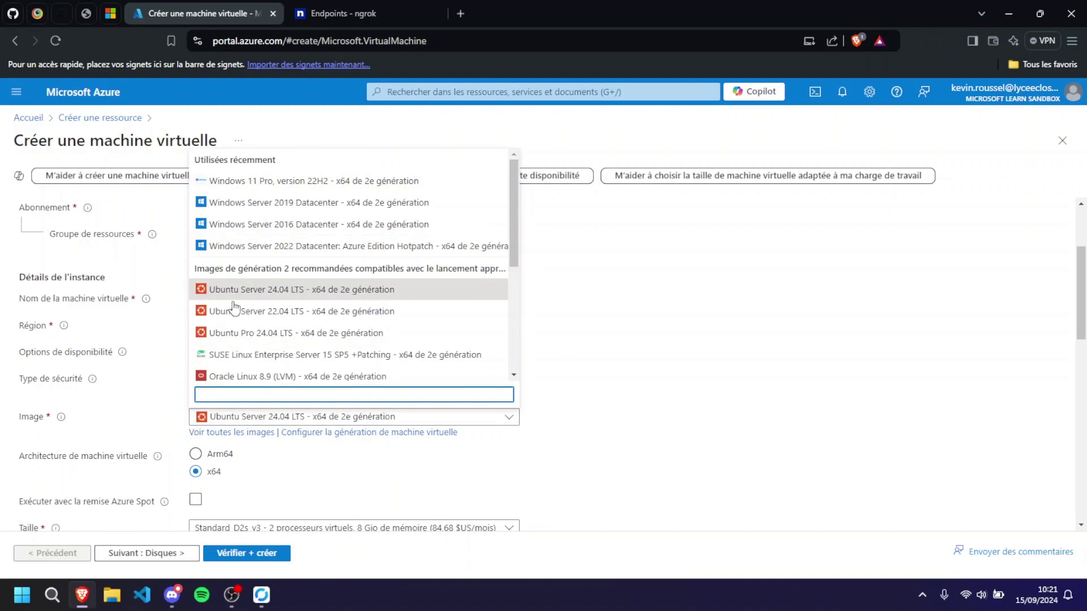
pyautogui.scroll(-3, 309, 346)
pyautogui.scroll(1, 323, 354)
pyautogui.scroll(3, 323, 354)
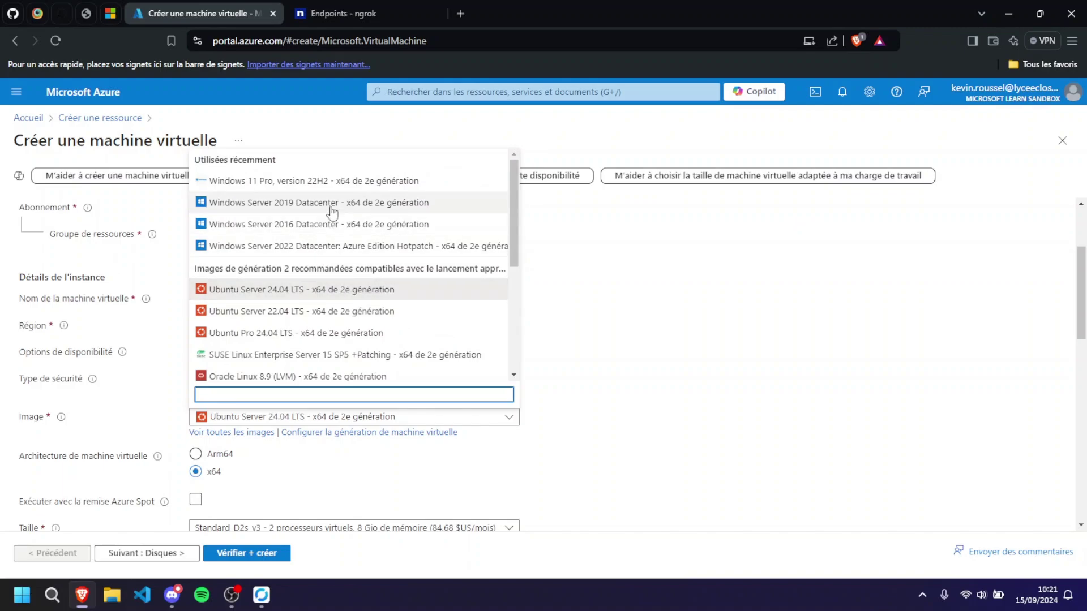
pyautogui.click(310, 230)
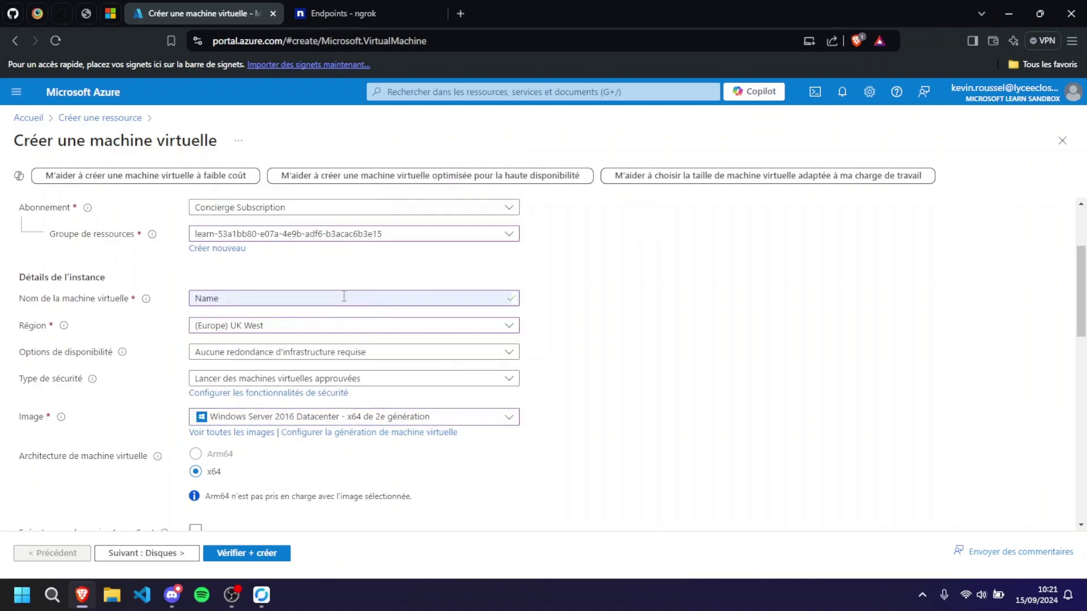
pyautogui.scroll(-3, 344, 297)
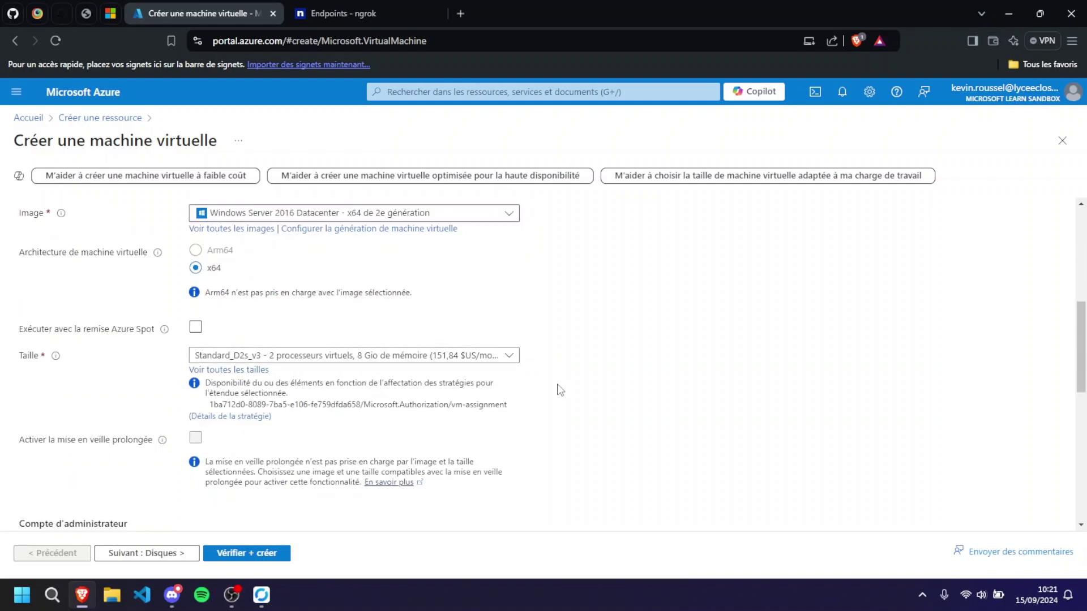
pyautogui.scroll(1, 604, 384)
pyautogui.scroll(-3, 605, 384)
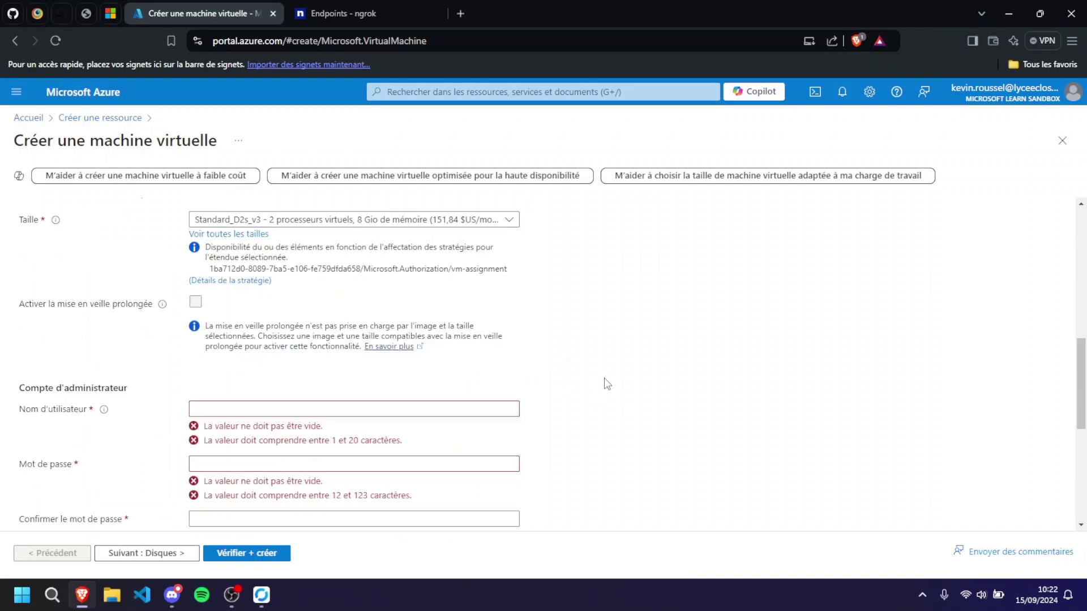
# Step: Enter the administrator username, a password, and its matching confirmation
pyautogui.click(260, 407)
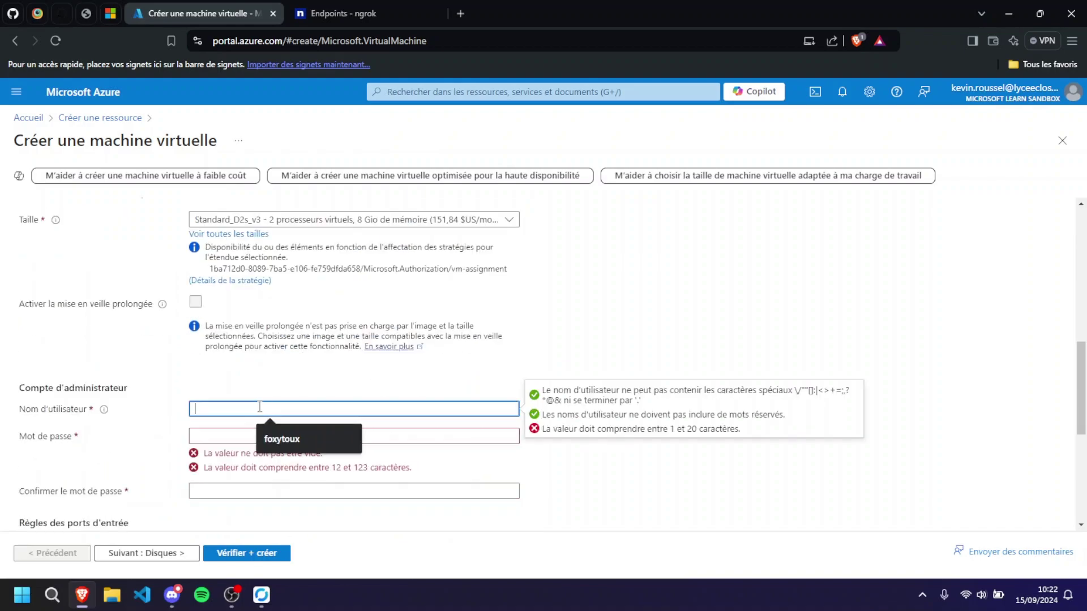
pyautogui.click(290, 443)
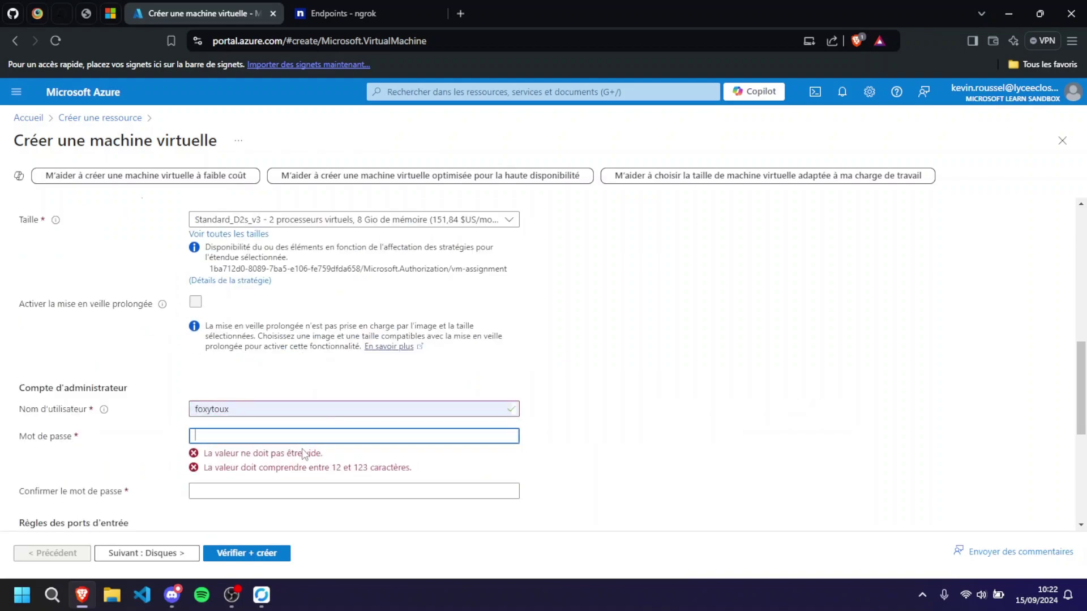
pyautogui.write('••••••••••••••')
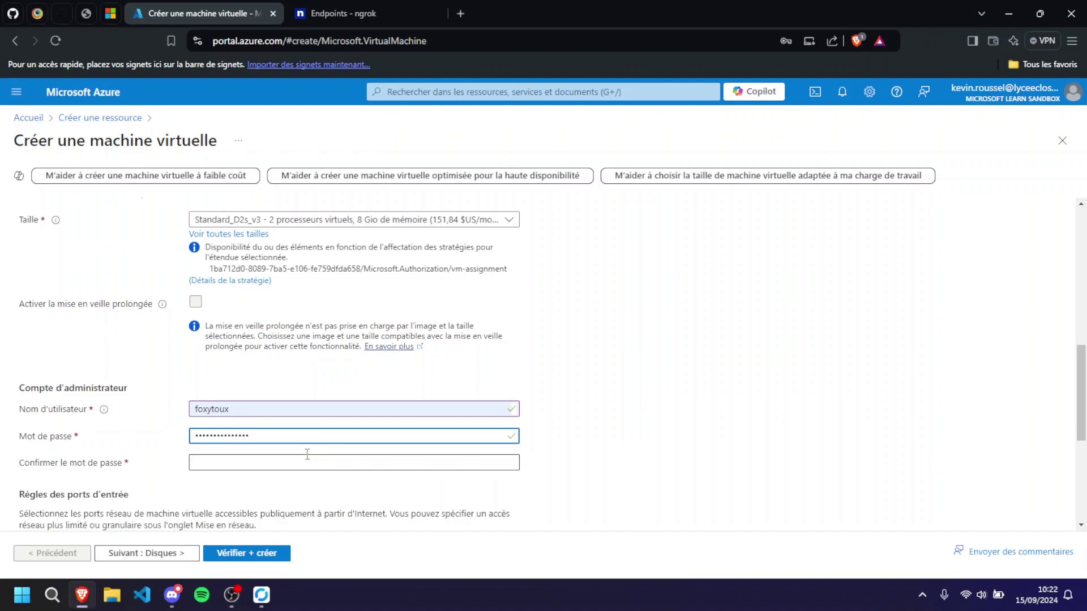
pyautogui.hotkey('ctrl', 'a')
pyautogui.write('••••••••••••••')
pyautogui.press('Tab')
pyautogui.write('••••••••••••')
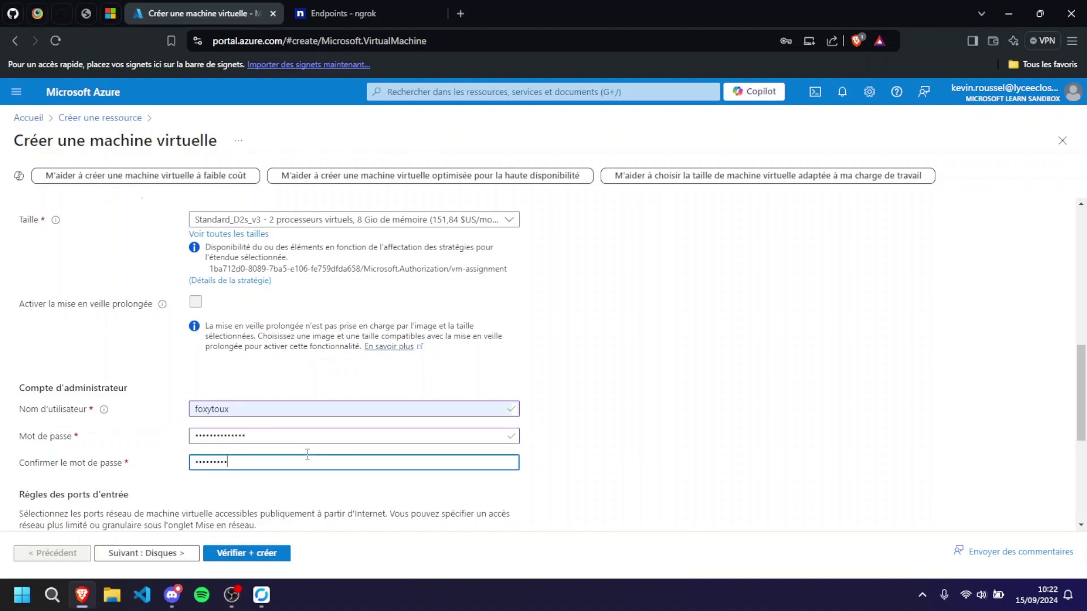
pyautogui.write('••')
pyautogui.click(301, 488)
# Step: Declare an existing Windows Server licence, confirm Hybrid Benefit eligibility, and run Vérifier + créer
pyautogui.scroll(-2, 209, 364)
pyautogui.scroll(-2, 209, 364)
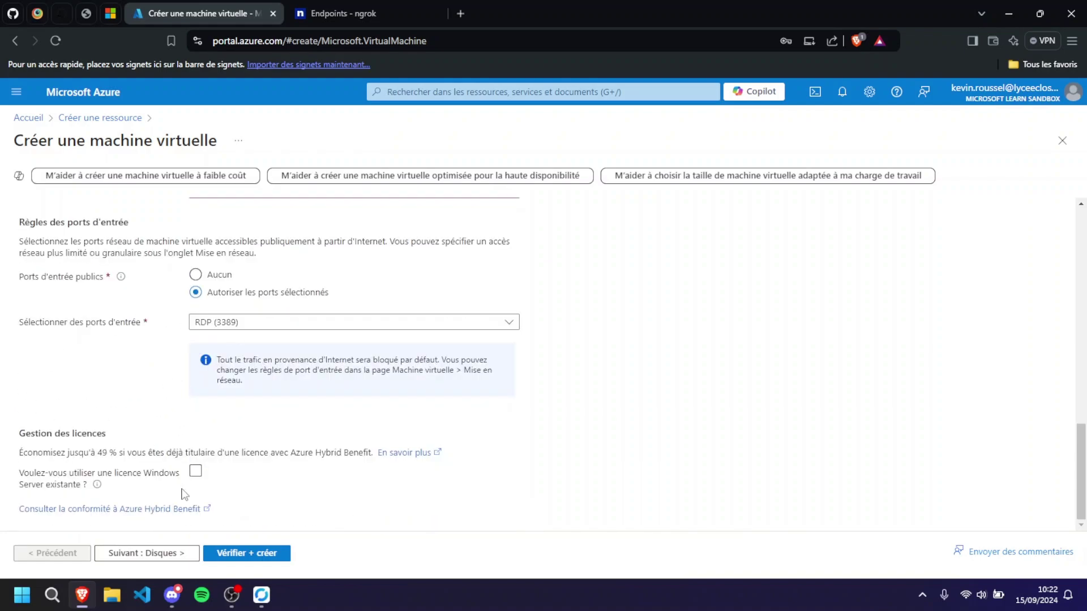
pyautogui.click(195, 472)
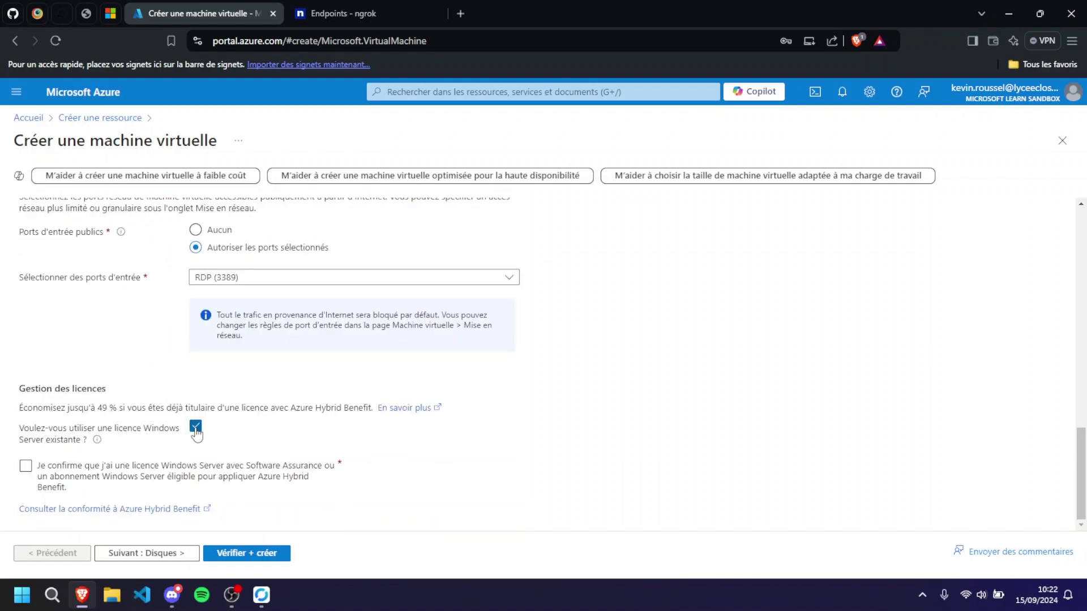
pyautogui.click(25, 466)
pyautogui.click(226, 555)
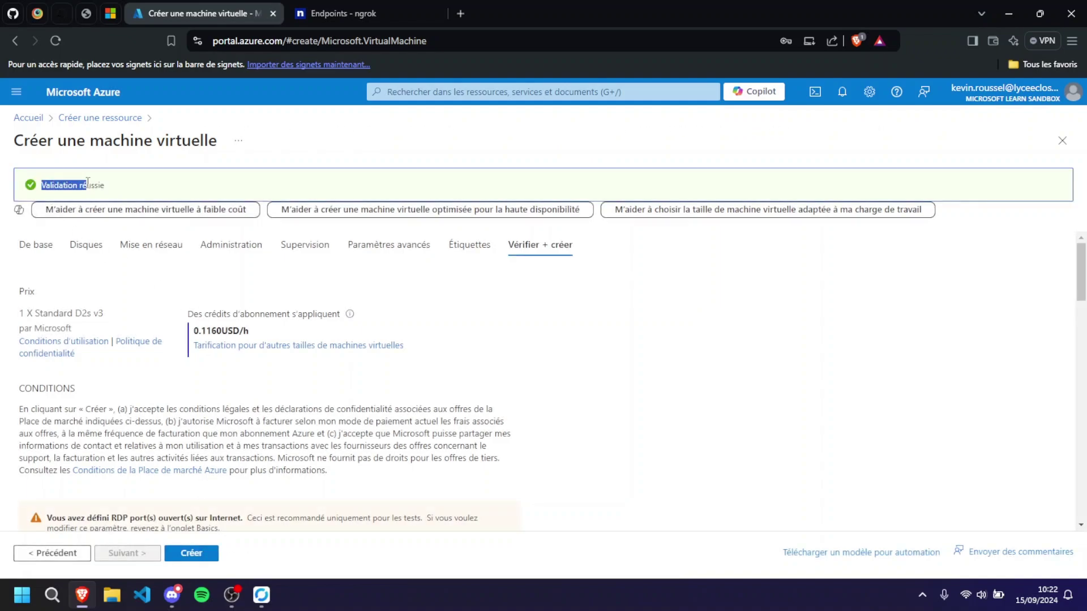
# Step: Review the validated summary (1 X Standard D2s v3, 0.1160USD/h) and create the VM
pyautogui.scroll(-8, 165, 517)
pyautogui.scroll(-5, 165, 517)
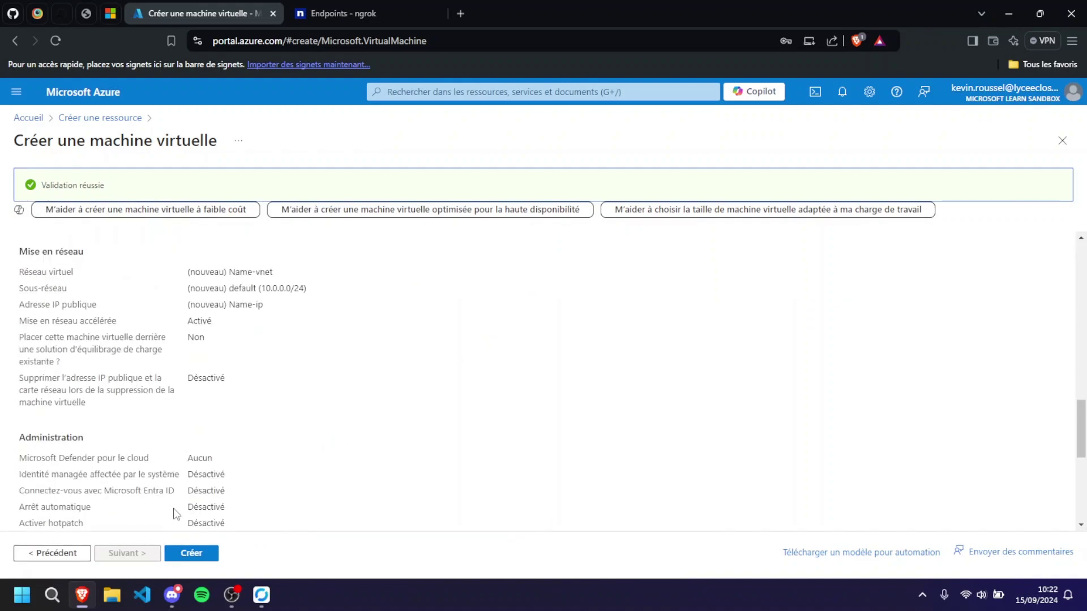
pyautogui.click(191, 555)
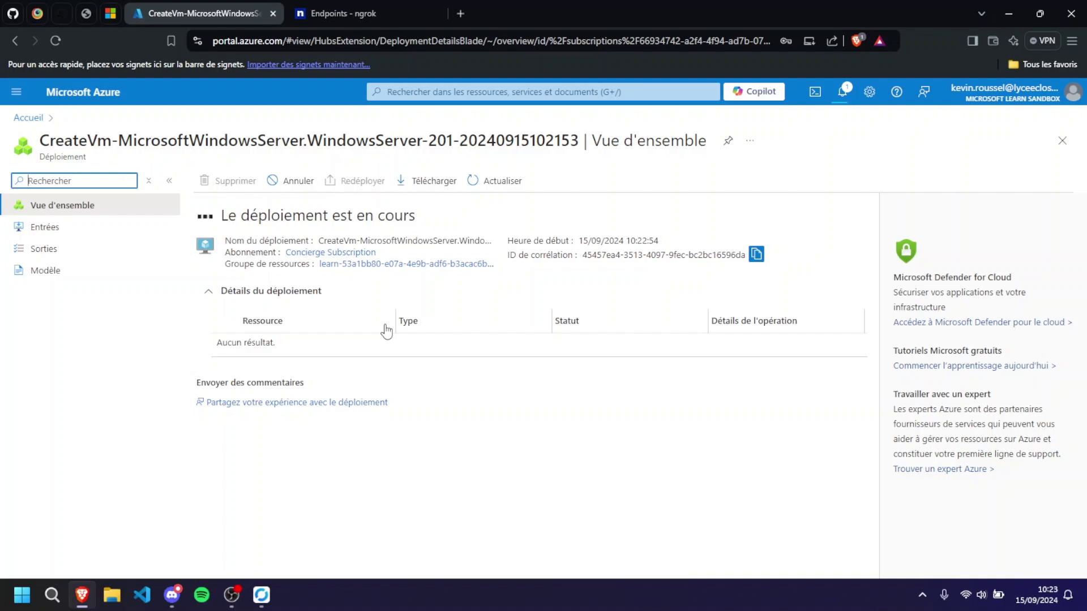
# Step: Check the sandbox time remaining in Microsoft Learn, then return to the deployment page
pyautogui.click(110, 13)
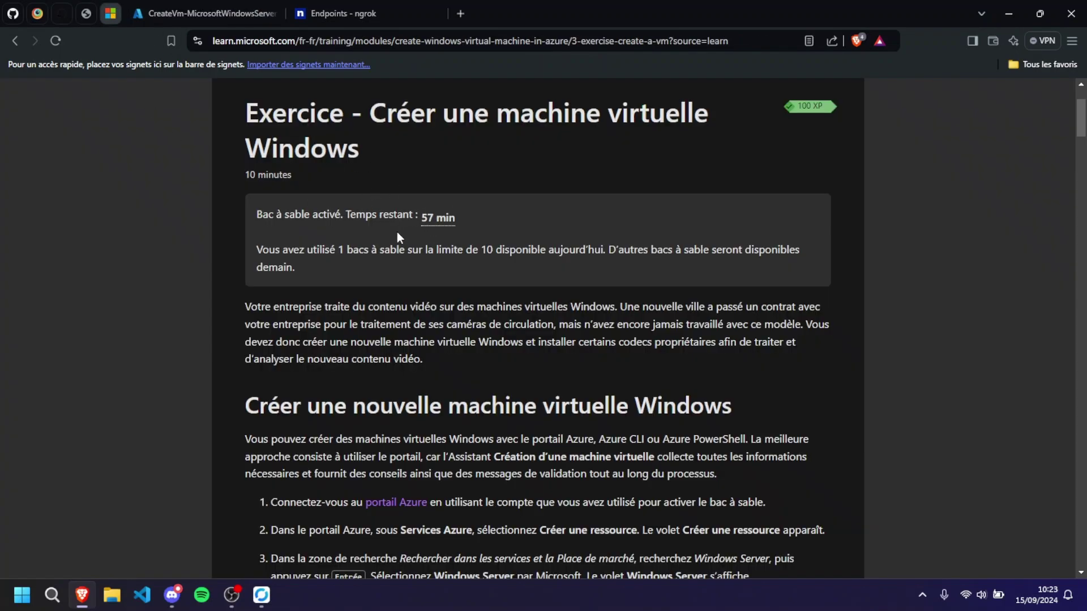
pyautogui.hotkey('ctrl', 'Tab')
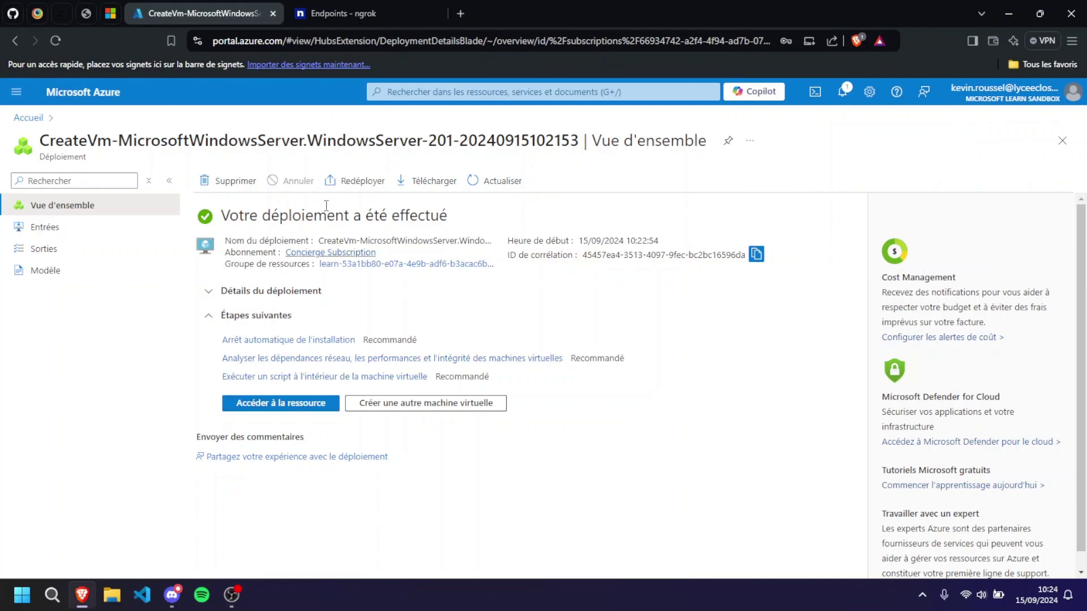
# Step: Copy the VM's public IP 20.162.91.153 and connect to it with Remote Desktop (mstsc)
pyautogui.click(261, 403)
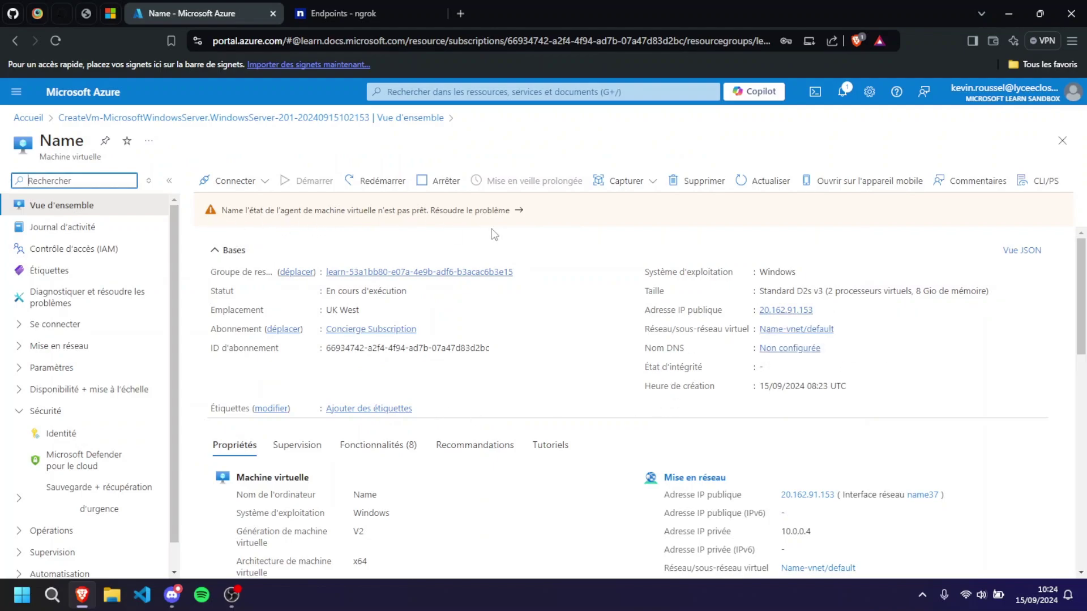
pyautogui.click(820, 310)
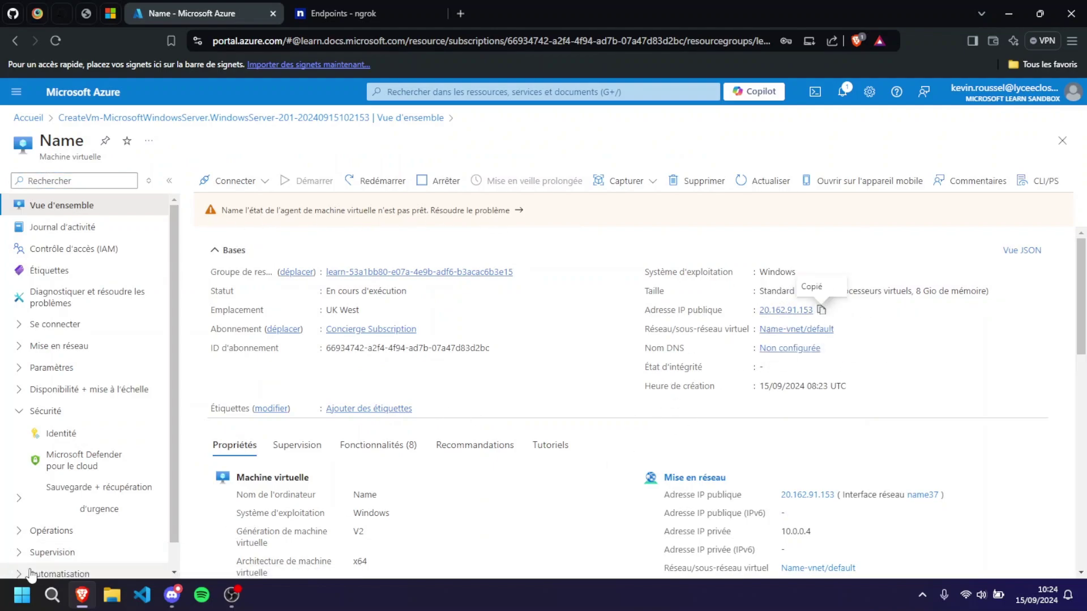
pyautogui.click(21, 595)
pyautogui.write('mstsc')
pyautogui.press('Return')
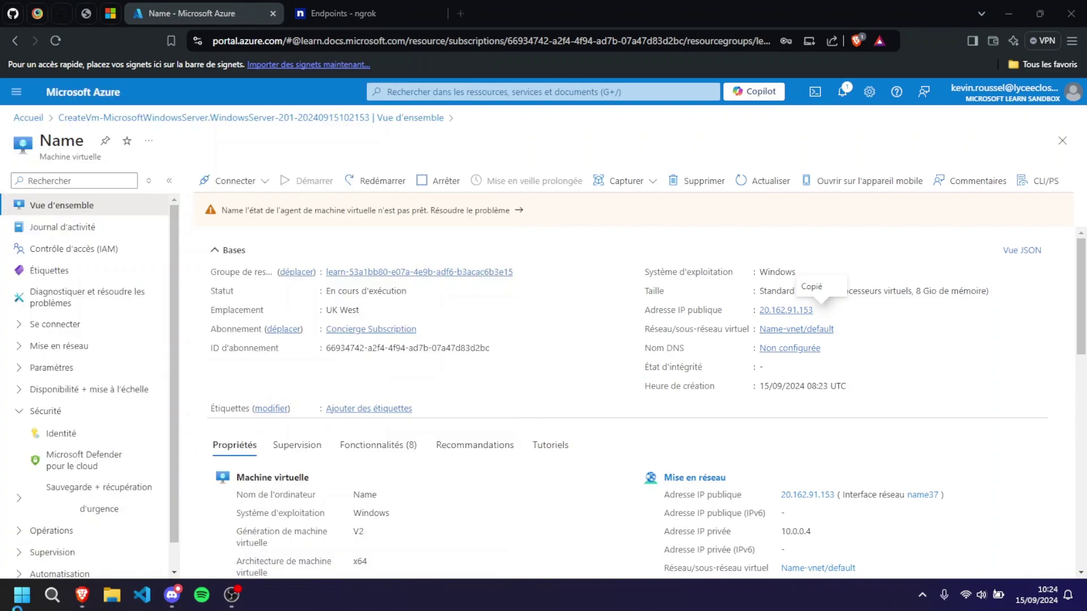
pyautogui.hotkey('ctrl', 'v')
pyautogui.press('Return')
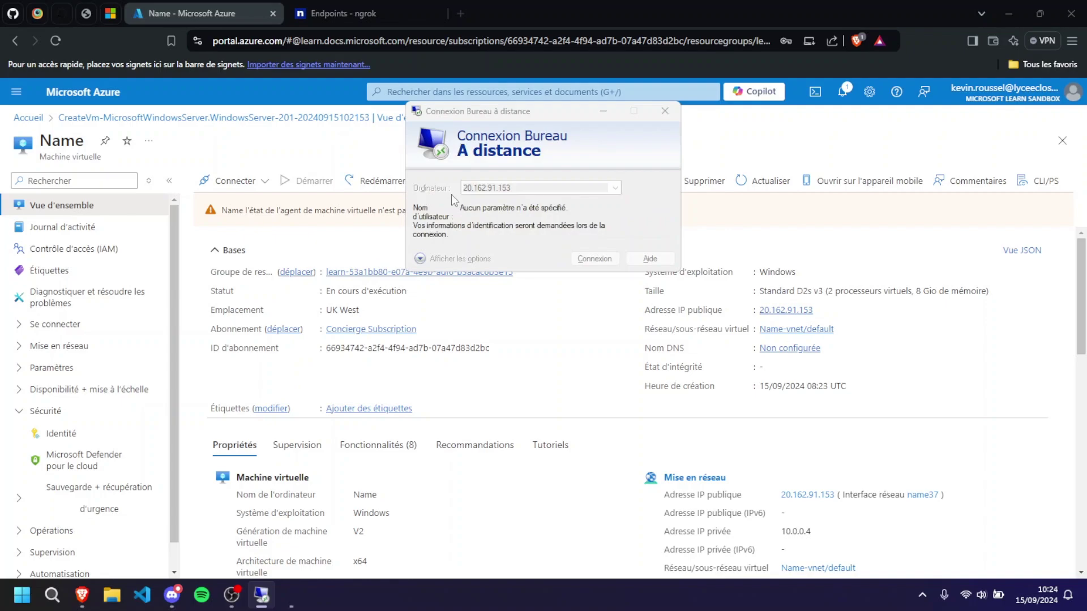
# Step: Sign in with the administrator username and password, then accept the certificate warning
pyautogui.write('foxytoux')
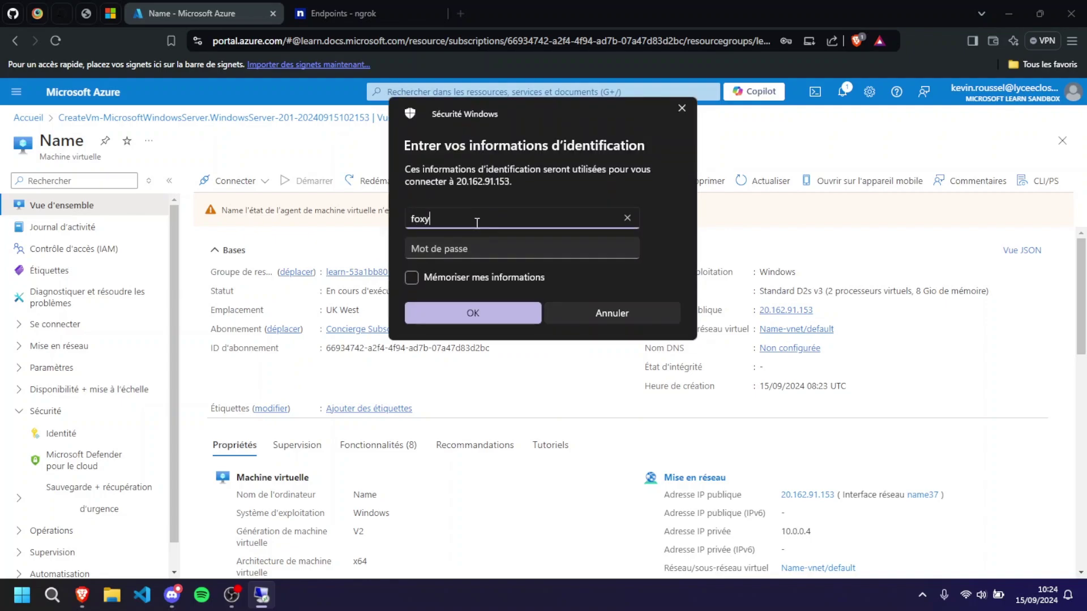
pyautogui.click(496, 242)
pyautogui.write('•••••••••••••')
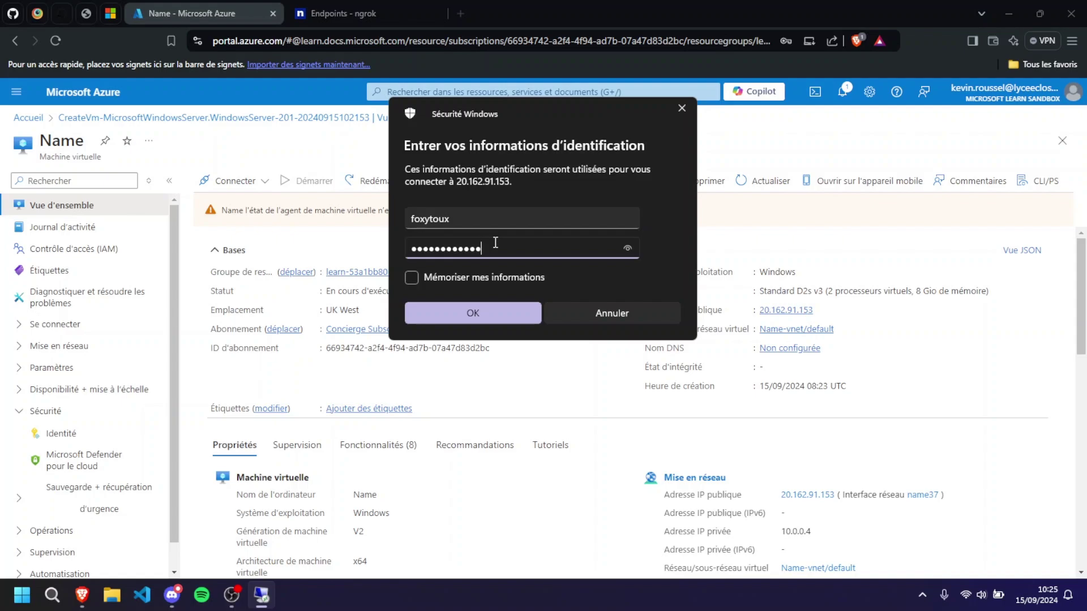
pyautogui.press('Return')
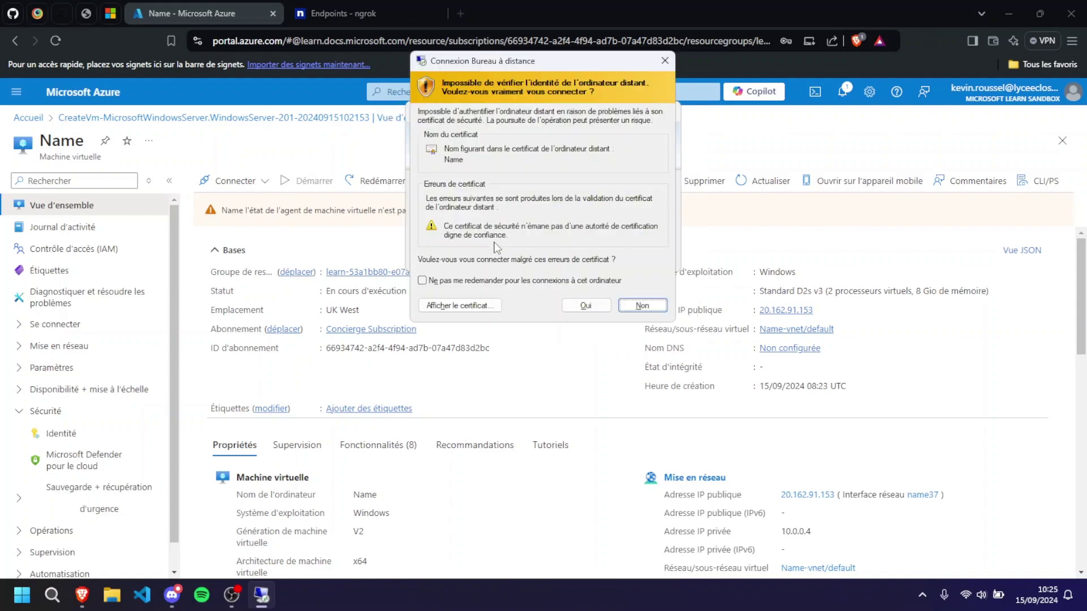
pyautogui.click(586, 306)
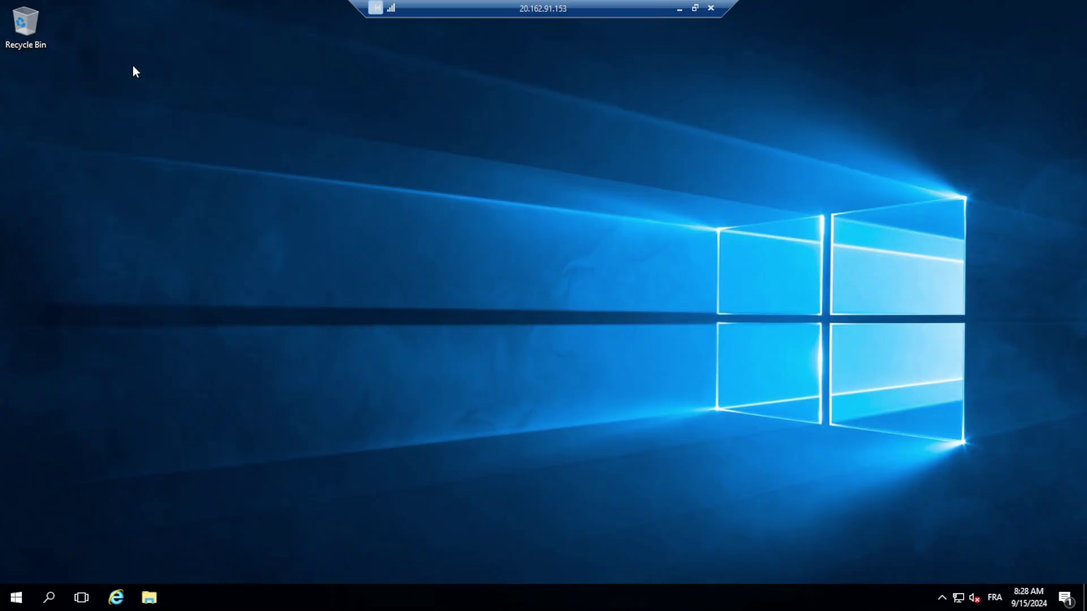
# Step: Close the Windows Server remote session from the connection bar and confirm disconnecting
pyautogui.moveTo(133, 67); pyautogui.dragTo(107, 127)
pyautogui.click(711, 8)
pyautogui.click(582, 330)
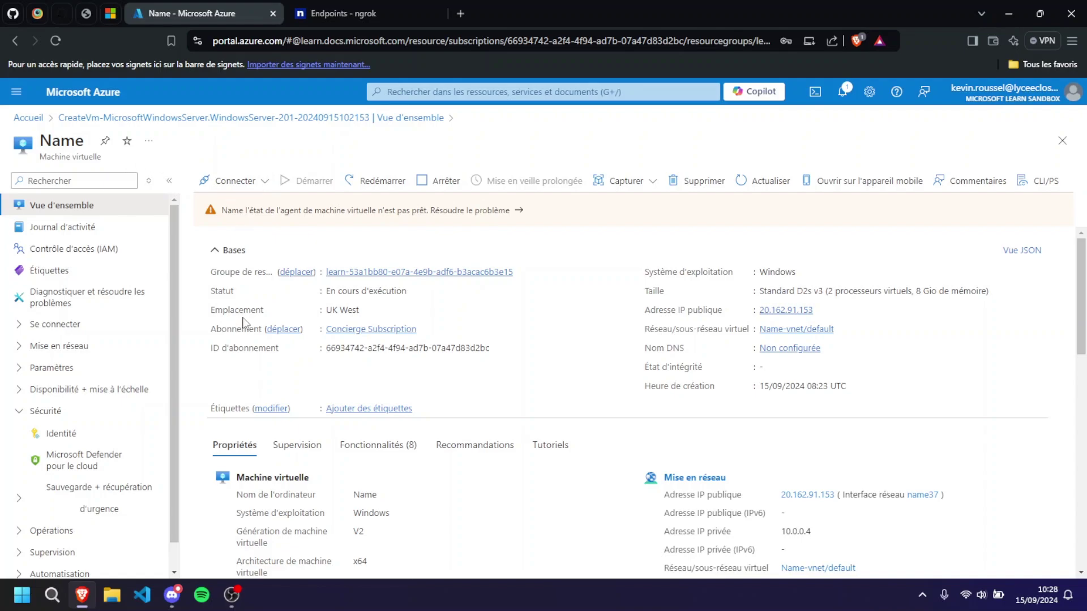
# Step: Check the GitHub Free-RDP workflow and Azure VM overview, then close the Azure and ngrok tabs
pyautogui.click(11, 14)
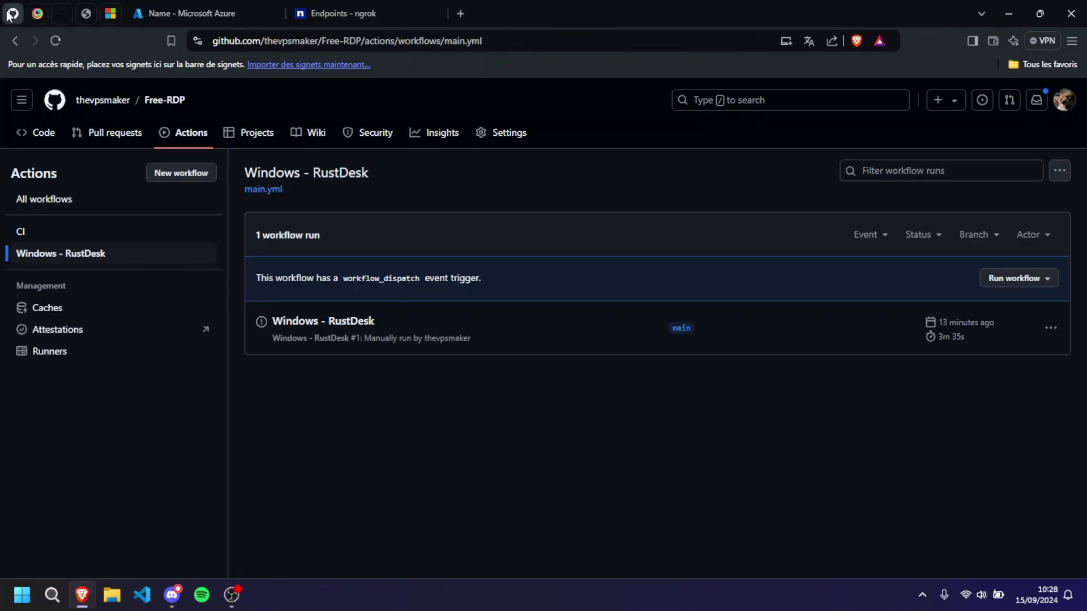
pyautogui.click(187, 13)
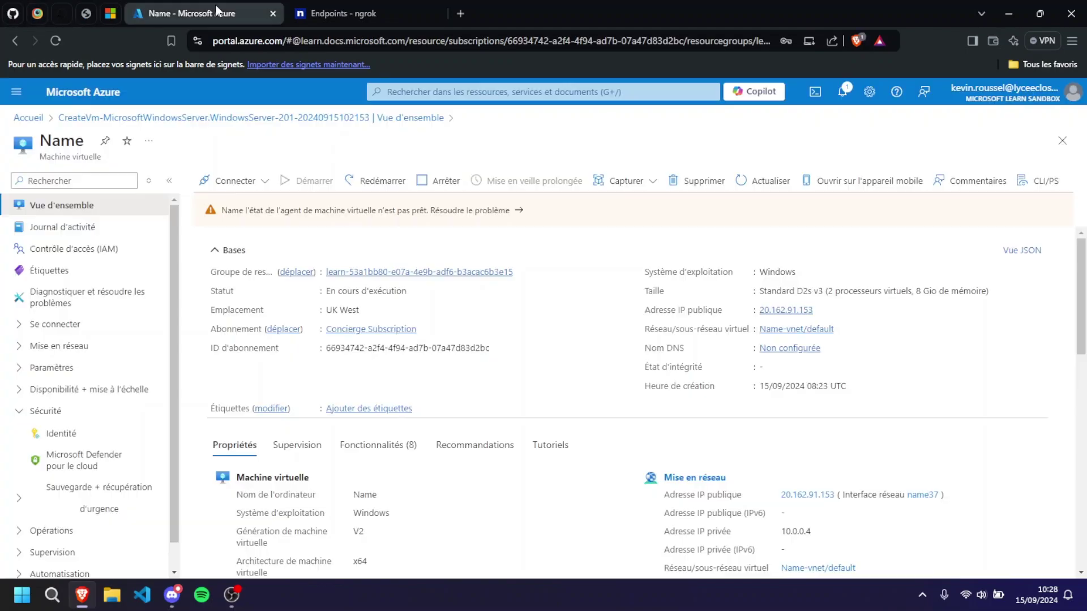
pyautogui.click(273, 14)
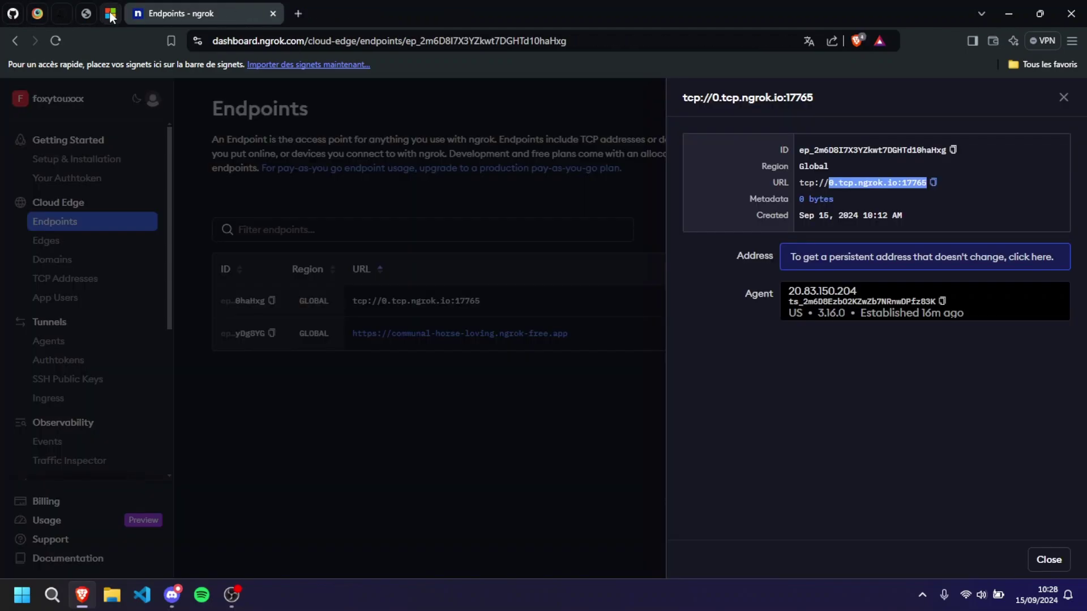
pyautogui.click(267, 14)
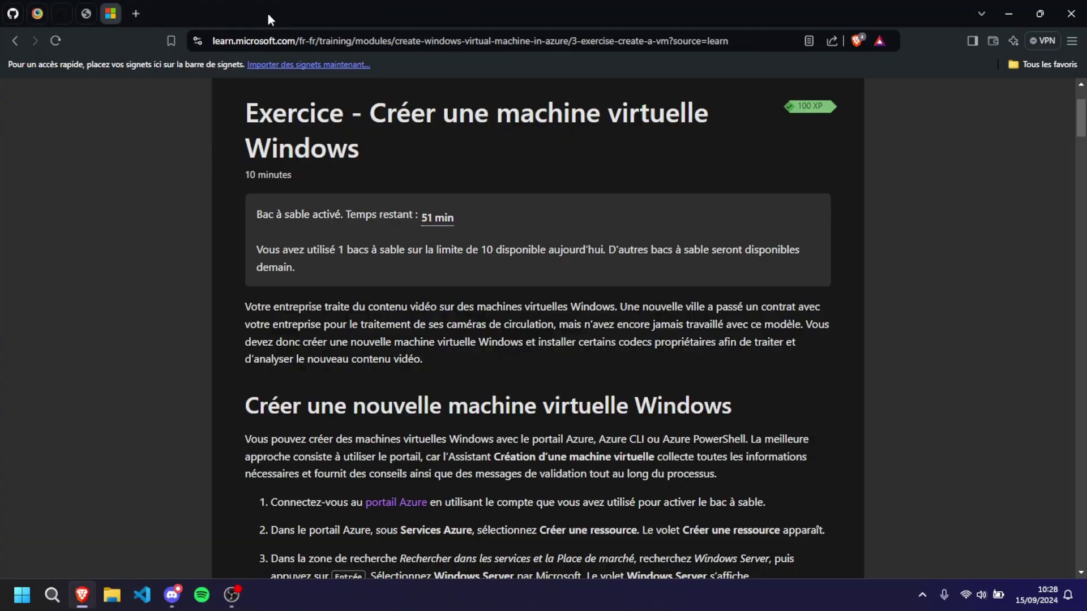
# Step: Unpin the Microsoft Learn tab and close it
pyautogui.rightClick(111, 14)
pyautogui.click(171, 138)
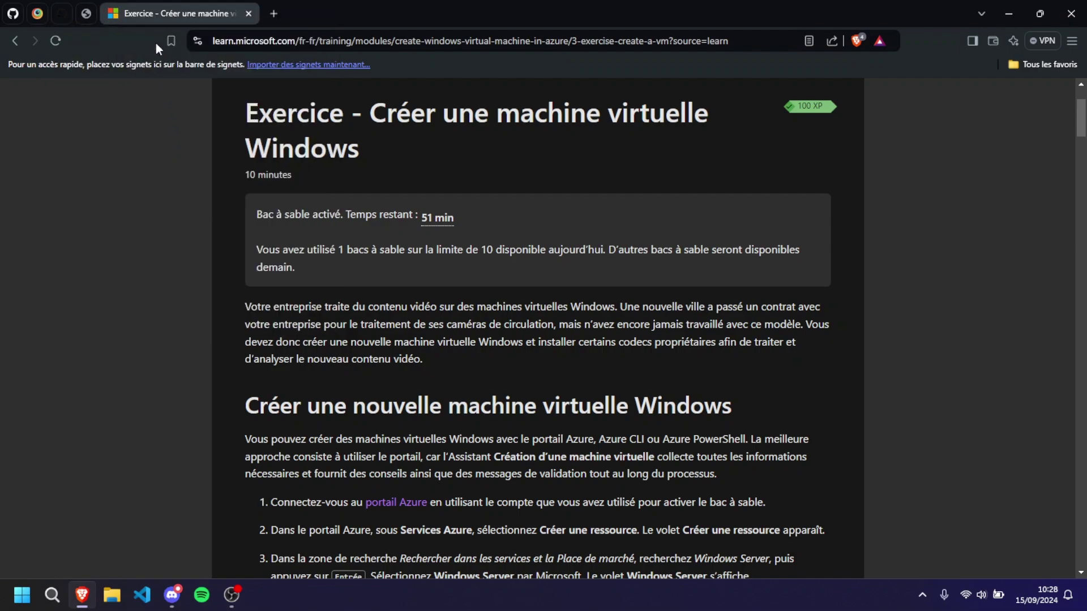
pyautogui.click(248, 14)
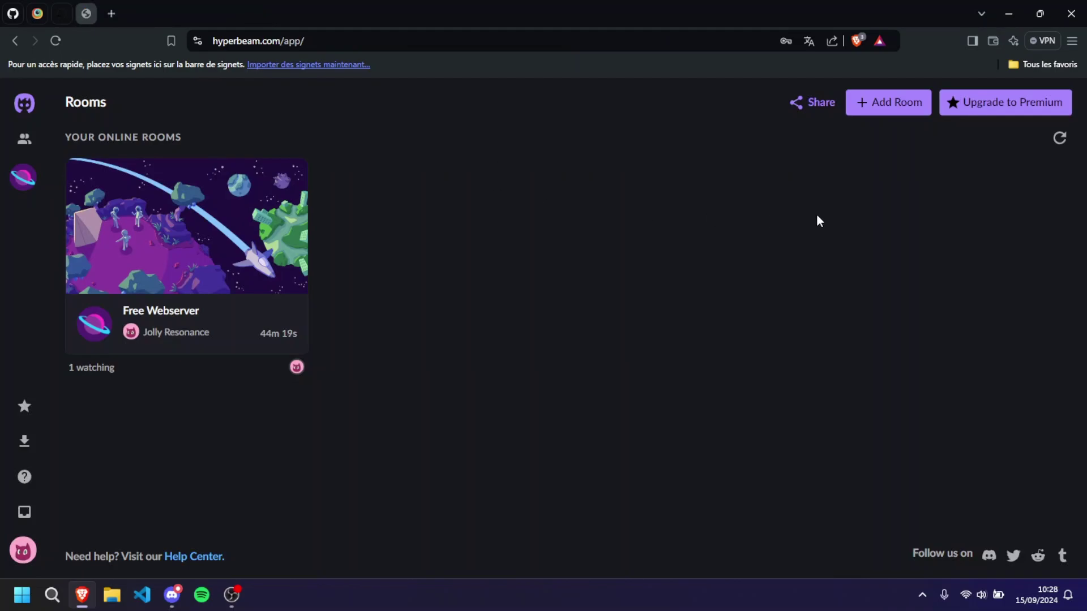
pyautogui.click(205, 238)
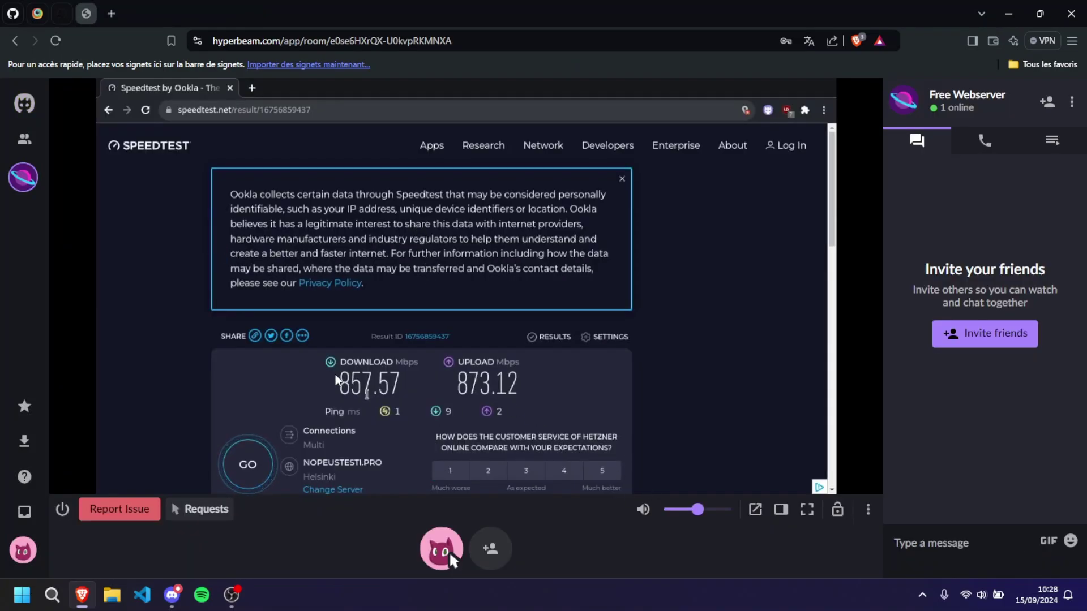
pyautogui.moveTo(333, 381); pyautogui.dragTo(523, 388)
pyautogui.click(518, 390)
pyautogui.scroll(-2, 321, 450)
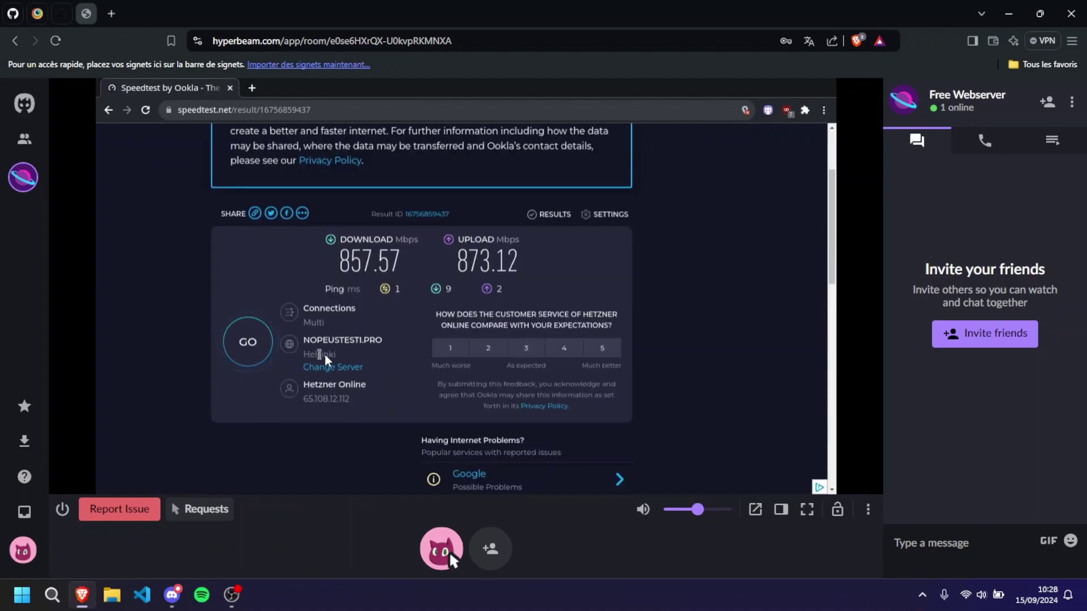
pyautogui.scroll(2, 413, 406)
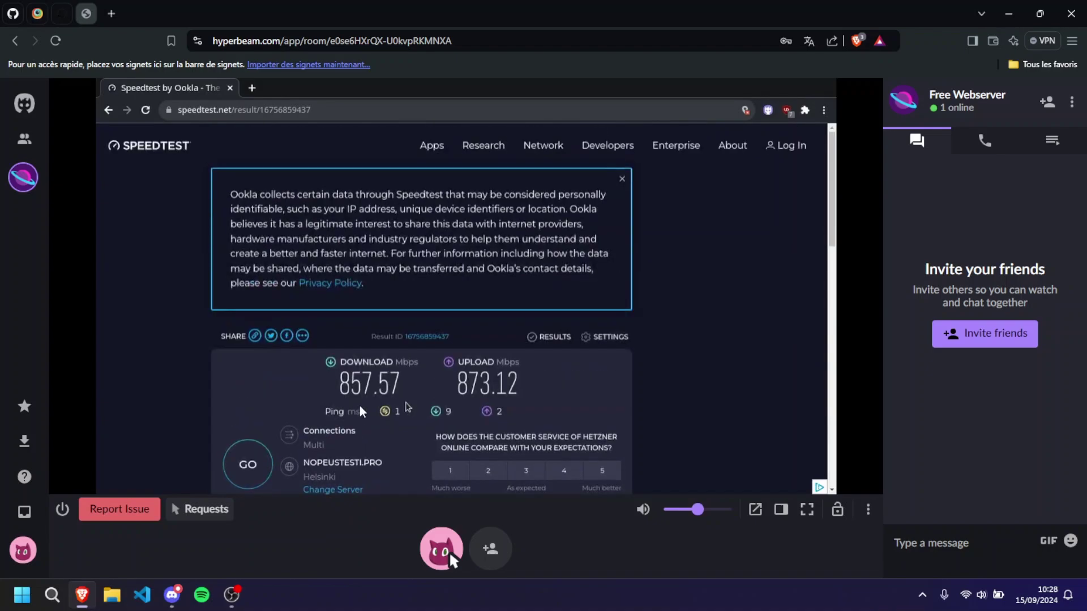
pyautogui.moveTo(303, 364); pyautogui.dragTo(368, 390)
pyautogui.click(368, 391)
pyautogui.click(32, 113)
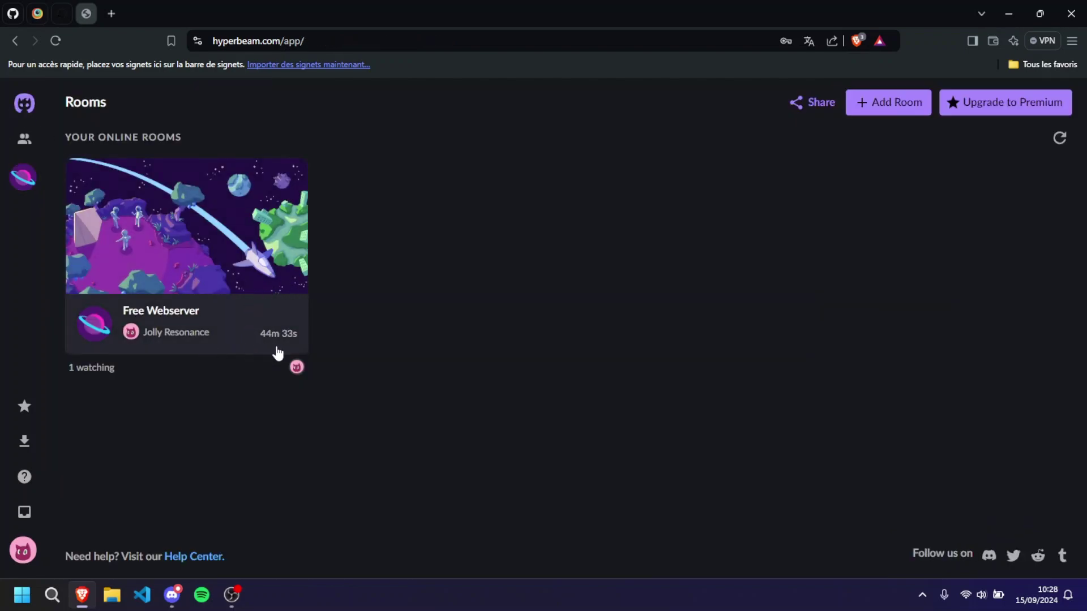
pyautogui.click(238, 315)
pyautogui.moveTo(444, 301); pyautogui.dragTo(234, 193)
pyautogui.click(234, 192)
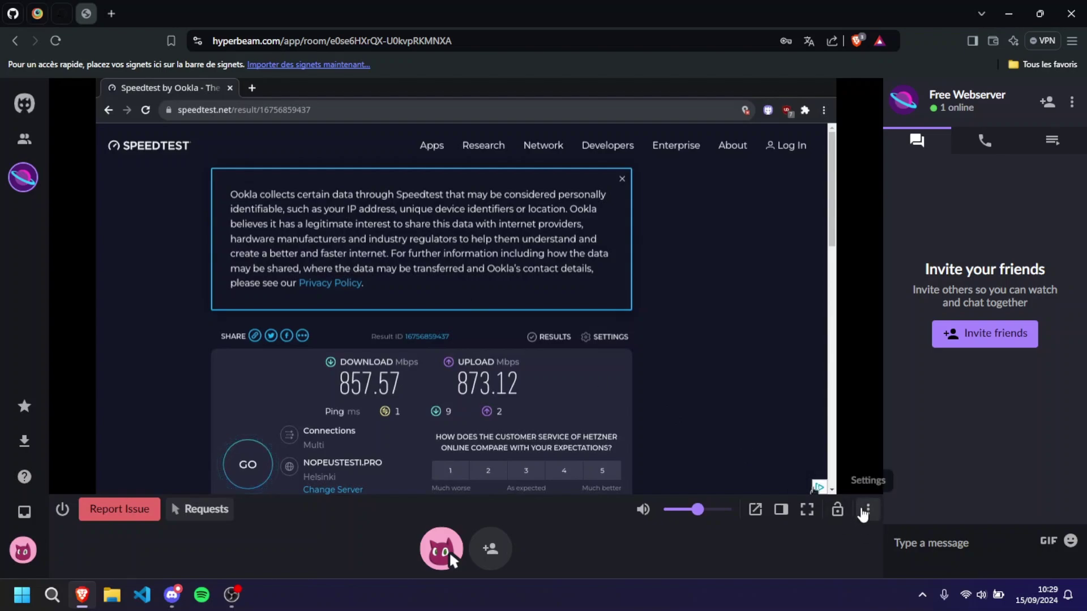
pyautogui.click(865, 511)
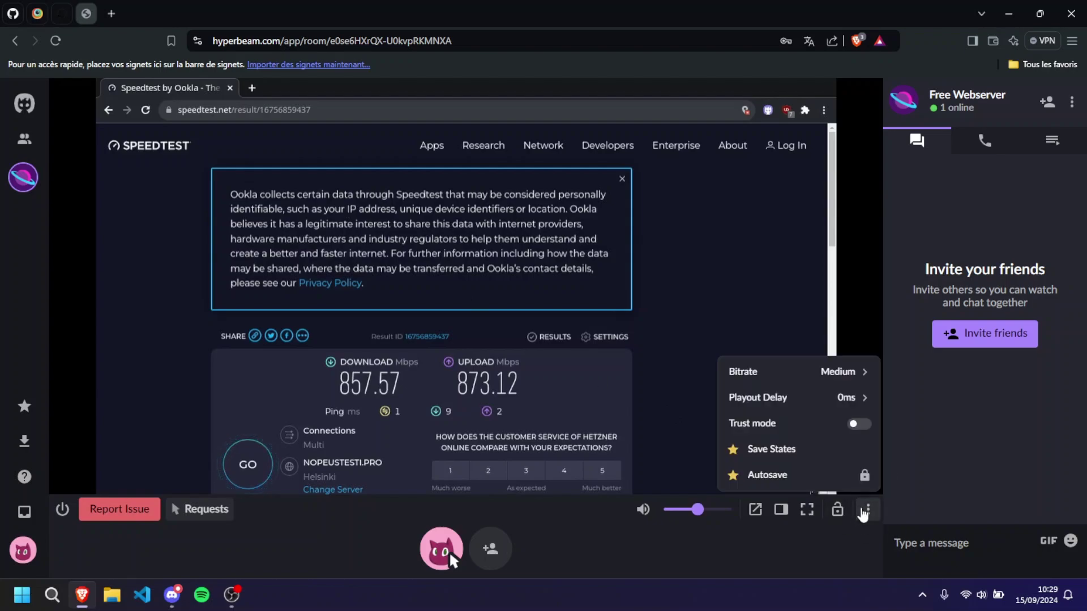
pyautogui.click(864, 512)
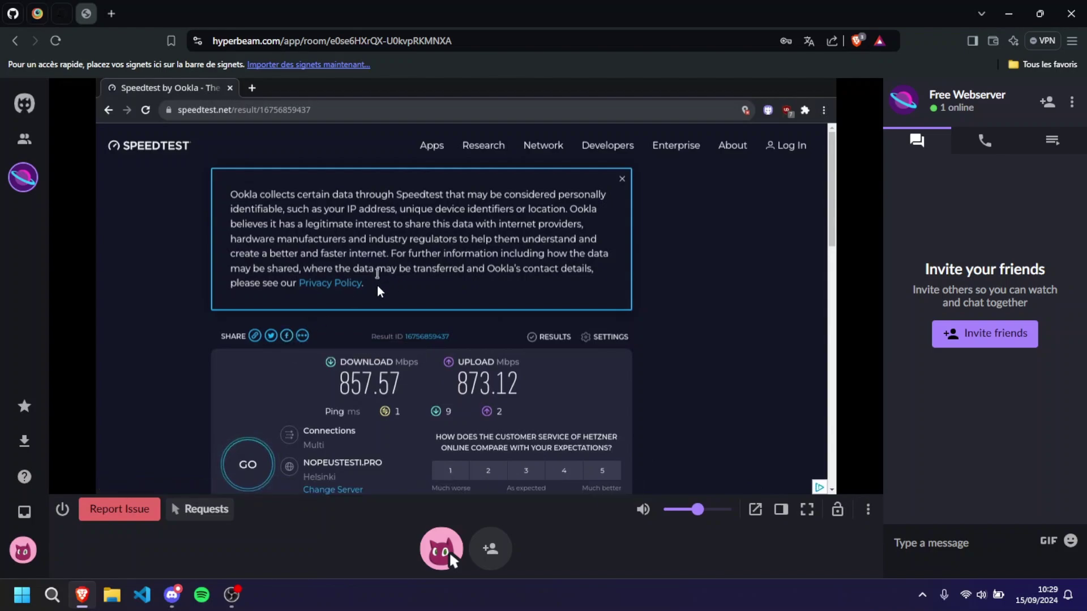
pyautogui.moveTo(389, 295)
pyautogui.mouseDown()
pyautogui.moveTo(237, 198)
pyautogui.moveTo(400, 291)
pyautogui.mouseUp()
pyautogui.click(236, 196)
pyautogui.click(405, 300)
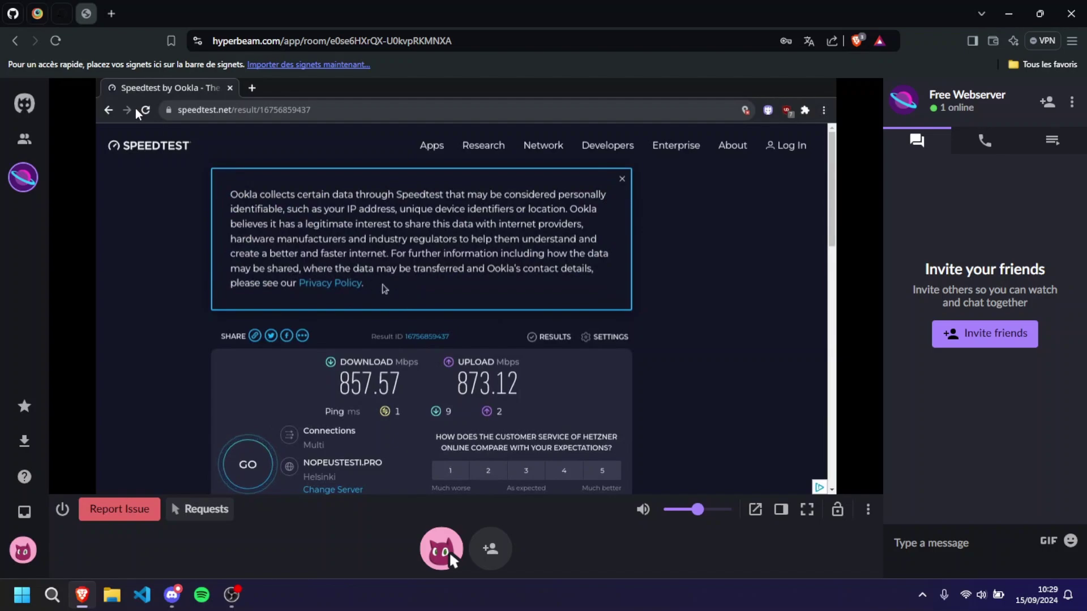
pyautogui.click(24, 103)
pyautogui.click(23, 549)
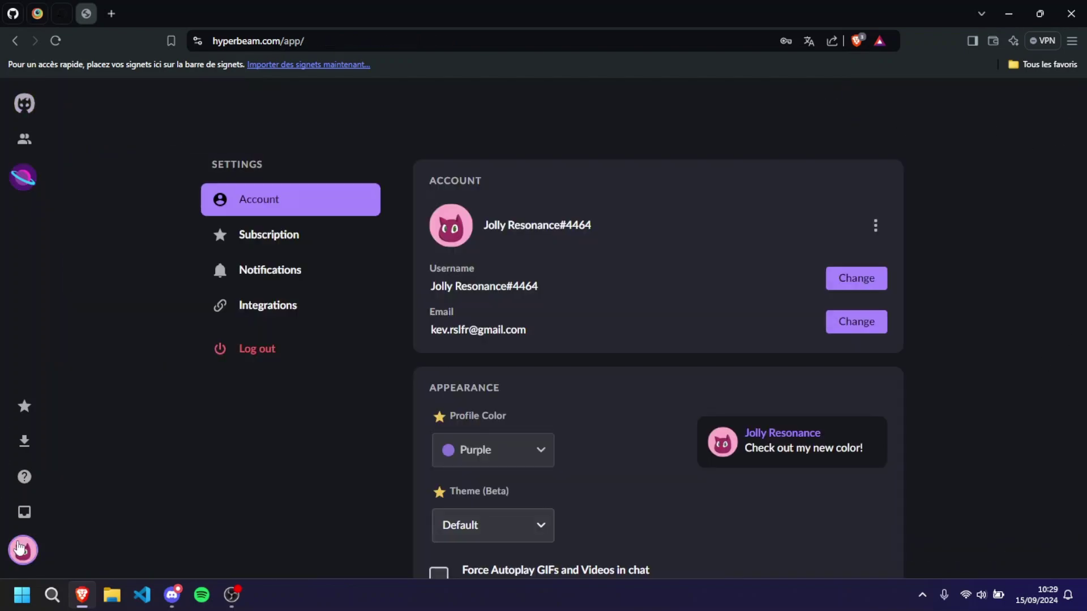
pyautogui.click(257, 349)
pyautogui.click(634, 355)
pyautogui.click(490, 291)
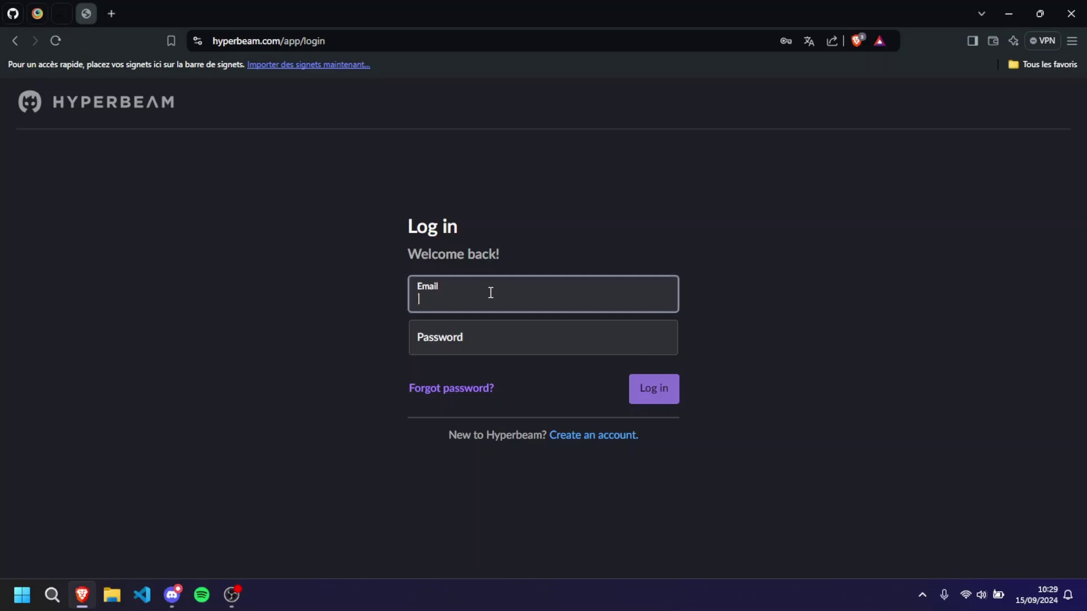
pyautogui.click(673, 436)
pyautogui.click(611, 442)
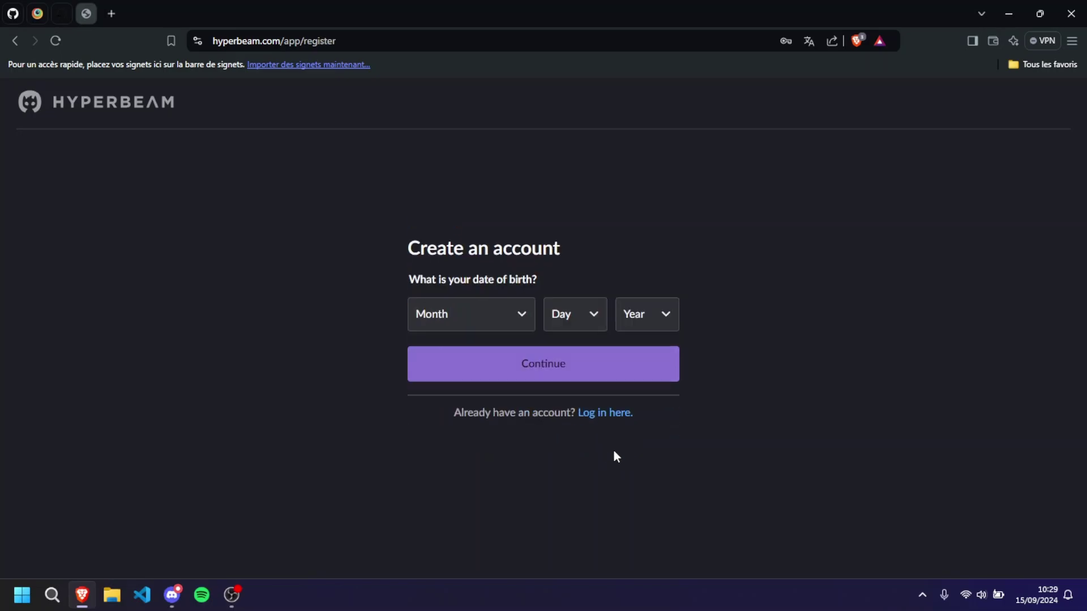
pyautogui.click(486, 330)
pyautogui.click(486, 416)
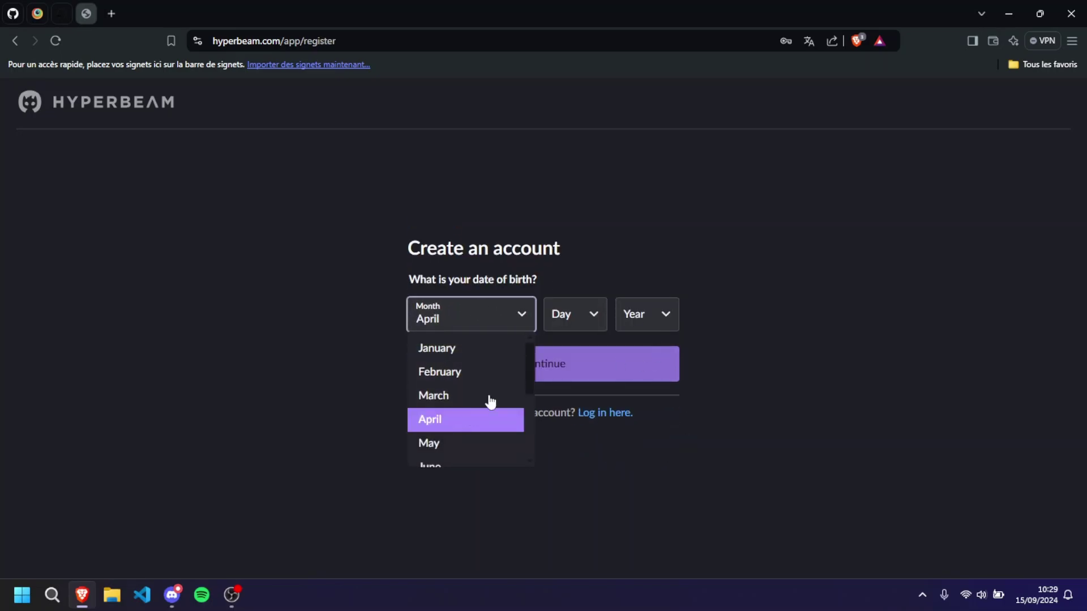
pyautogui.click(559, 332)
pyautogui.click(566, 347)
pyautogui.click(643, 327)
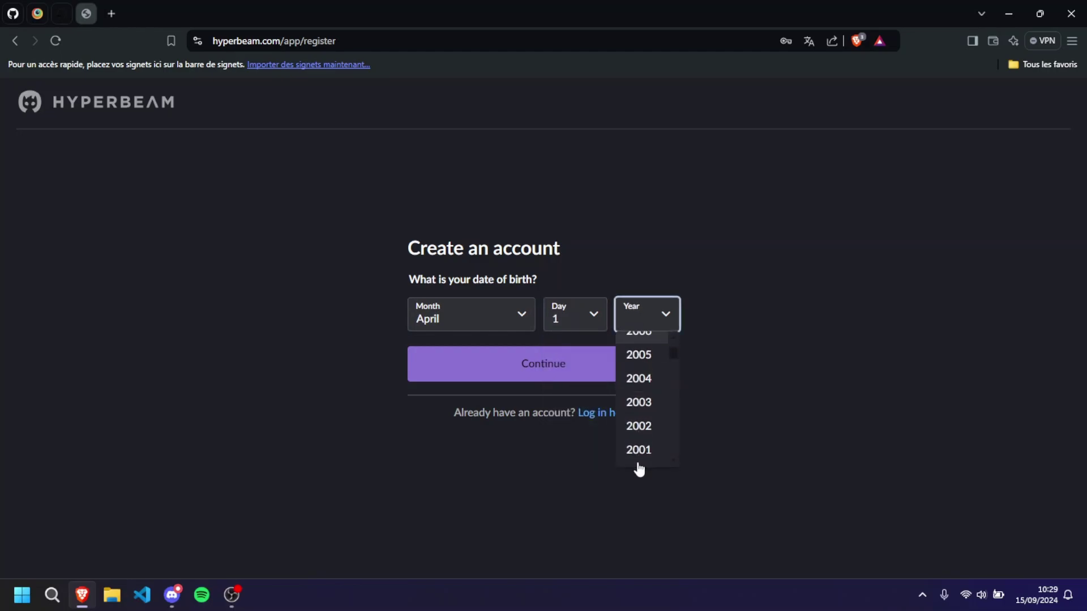
pyautogui.click(641, 427)
pyautogui.click(561, 377)
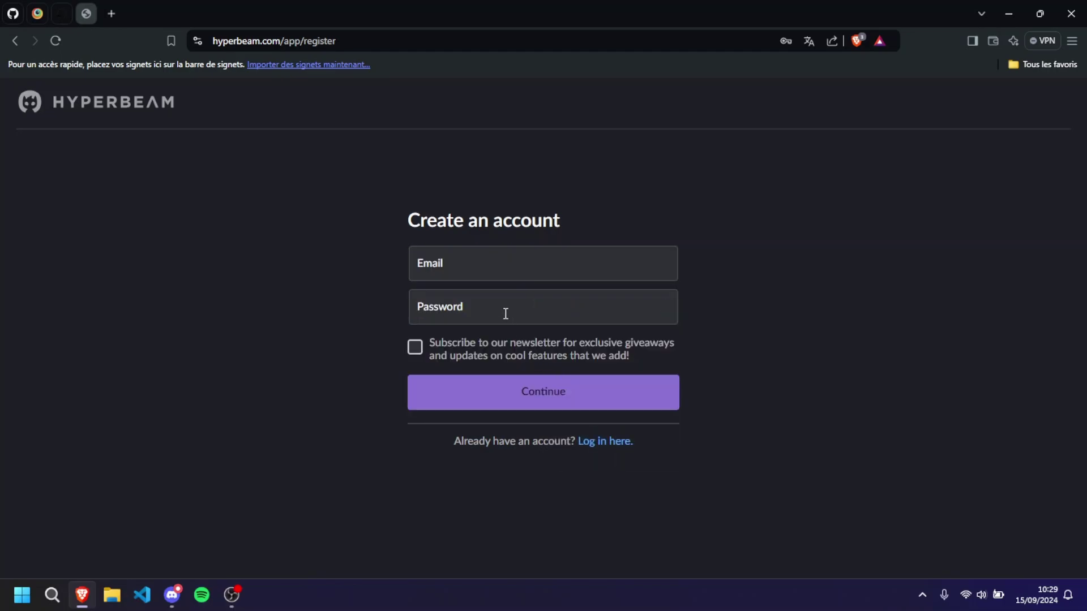
pyautogui.click(532, 253)
pyautogui.press('Tab')
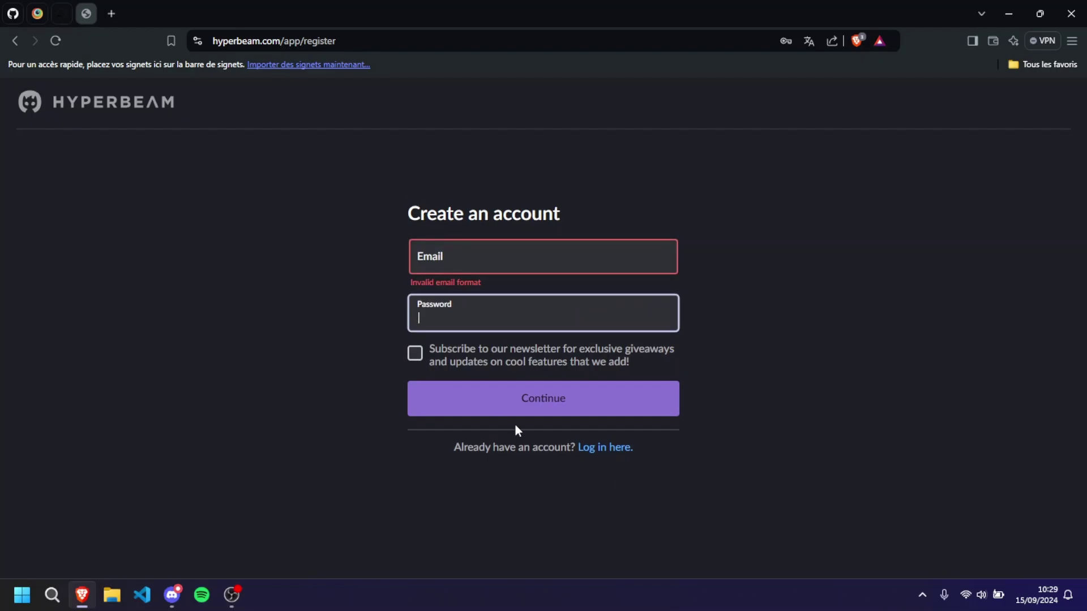
pyautogui.click(13, 42)
pyautogui.click(13, 42)
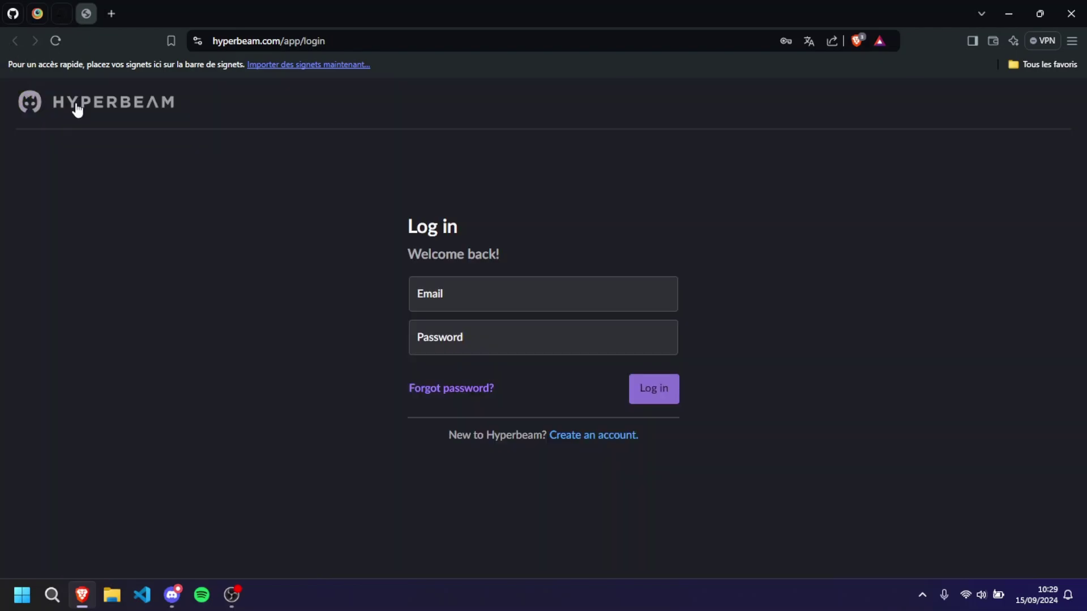
pyautogui.click(478, 294)
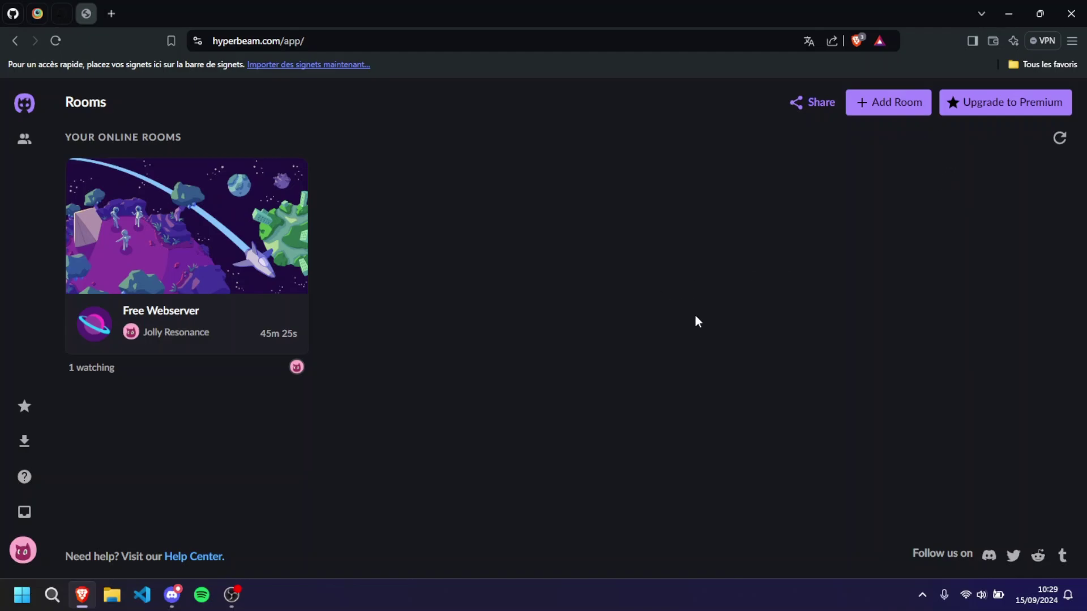
# Step: Enter the Free Webserver room, reopening it once, and view then dismiss its Invite dialog
pyautogui.click(254, 335)
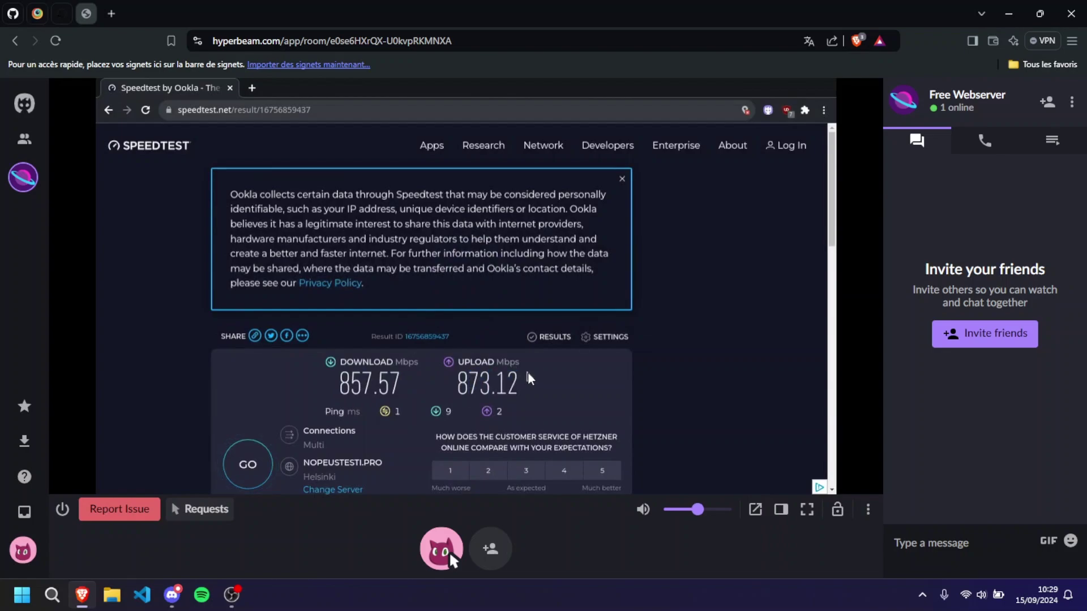
pyautogui.click(25, 105)
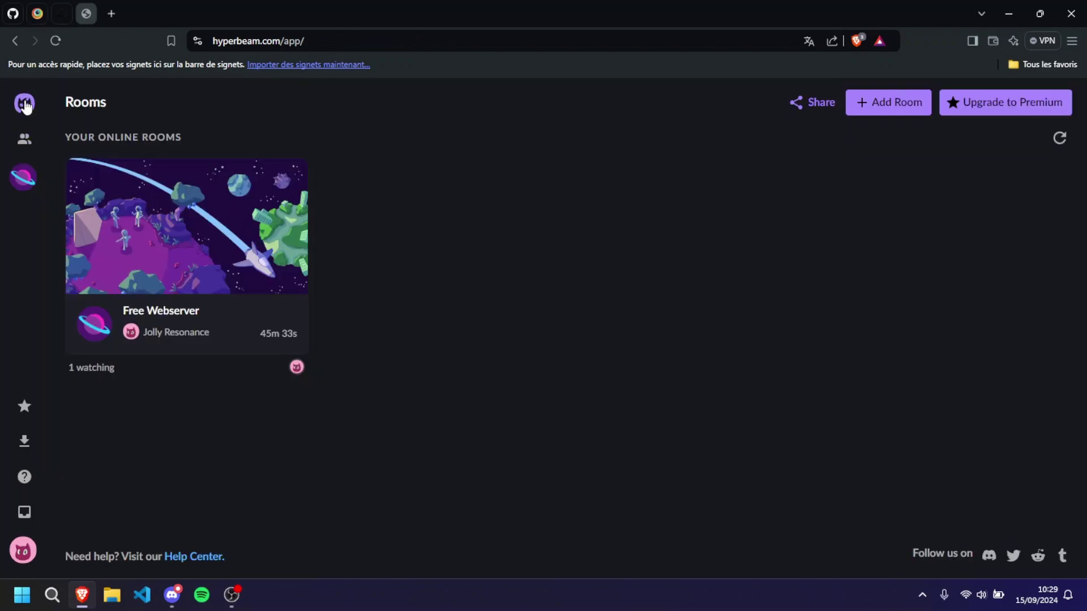
pyautogui.click(103, 242)
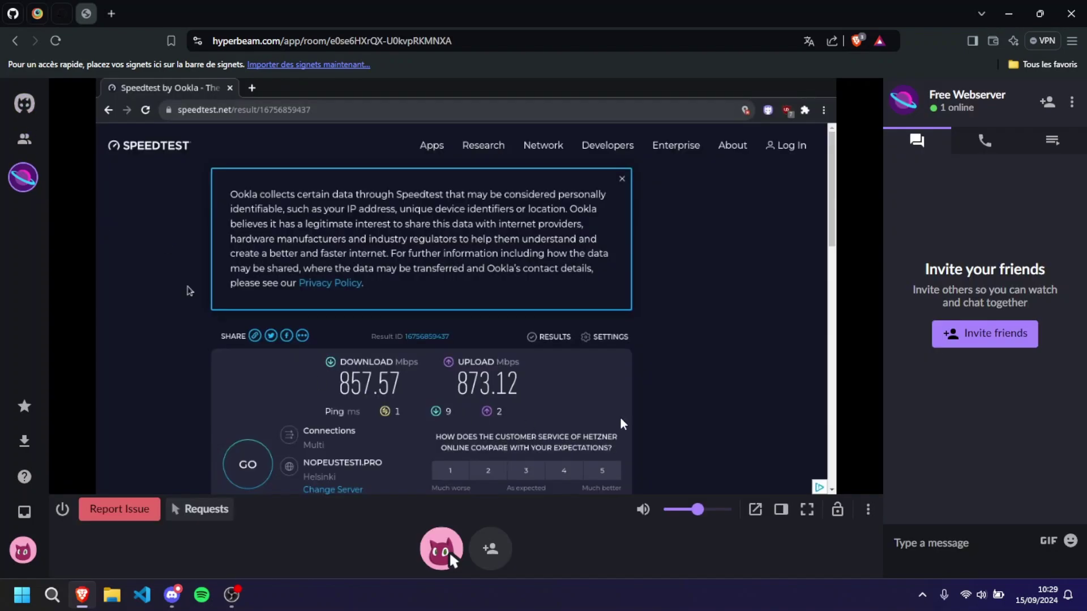
pyautogui.click(1047, 102)
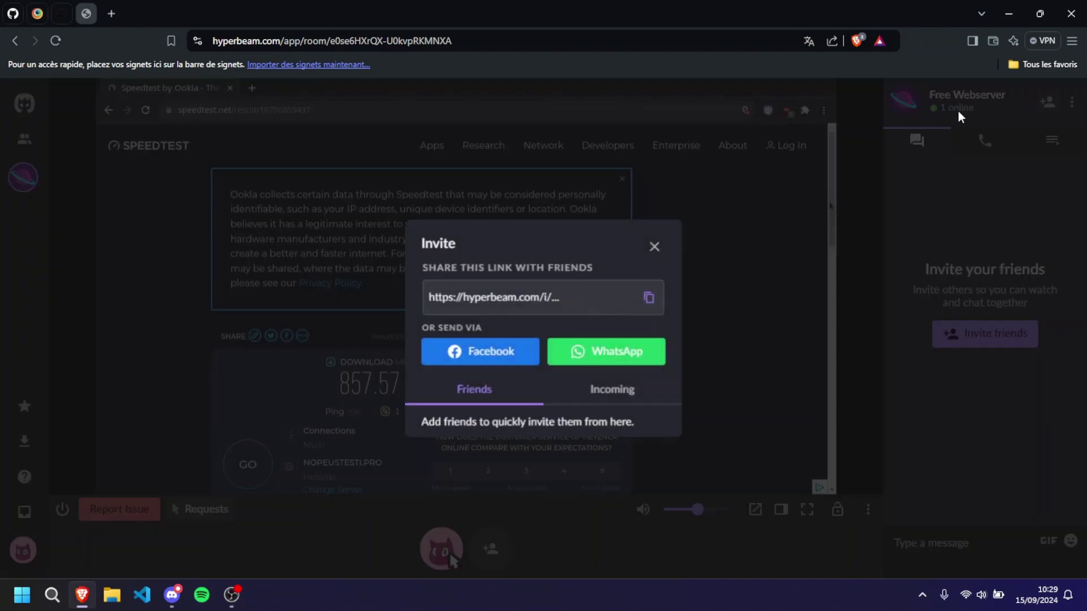
pyautogui.click(653, 244)
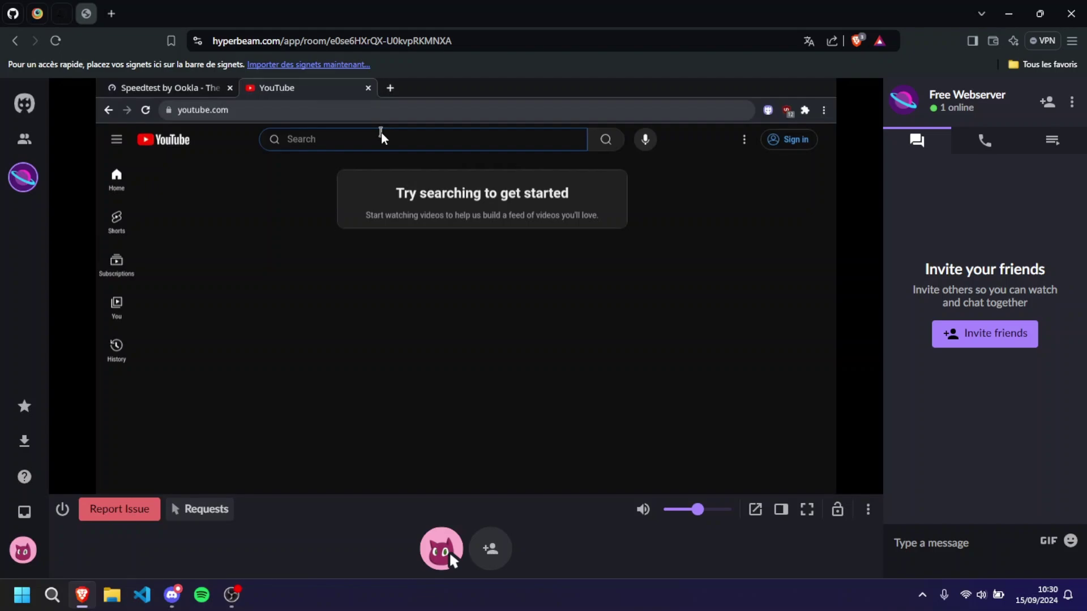
# Step: Search YouTube for 'vpsmaker', play a result at about 70% volume, then return to Rooms
pyautogui.write('vpsmaker')
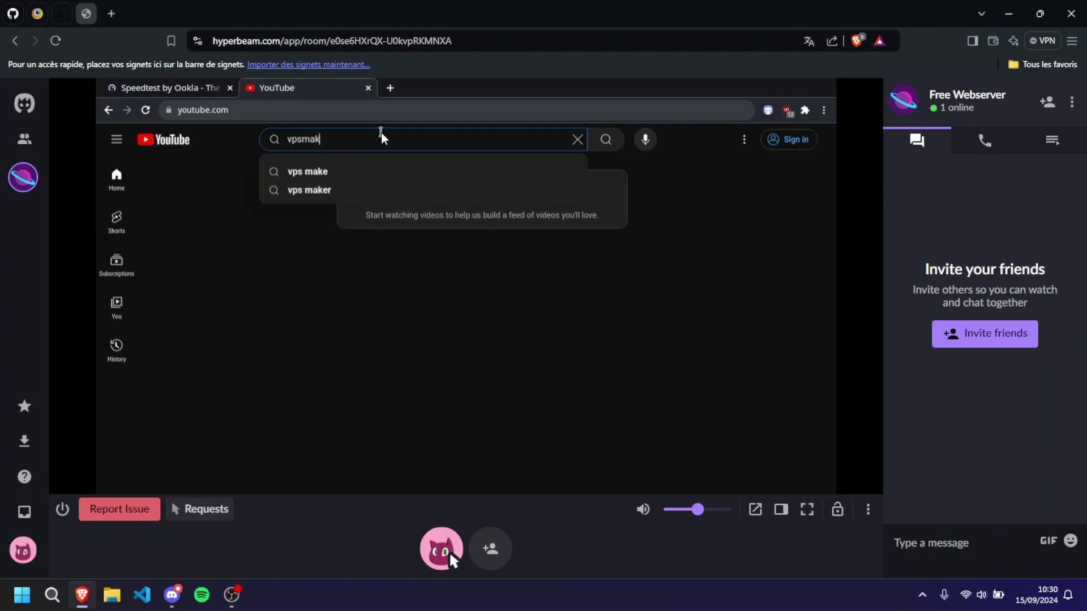
pyautogui.press('Return')
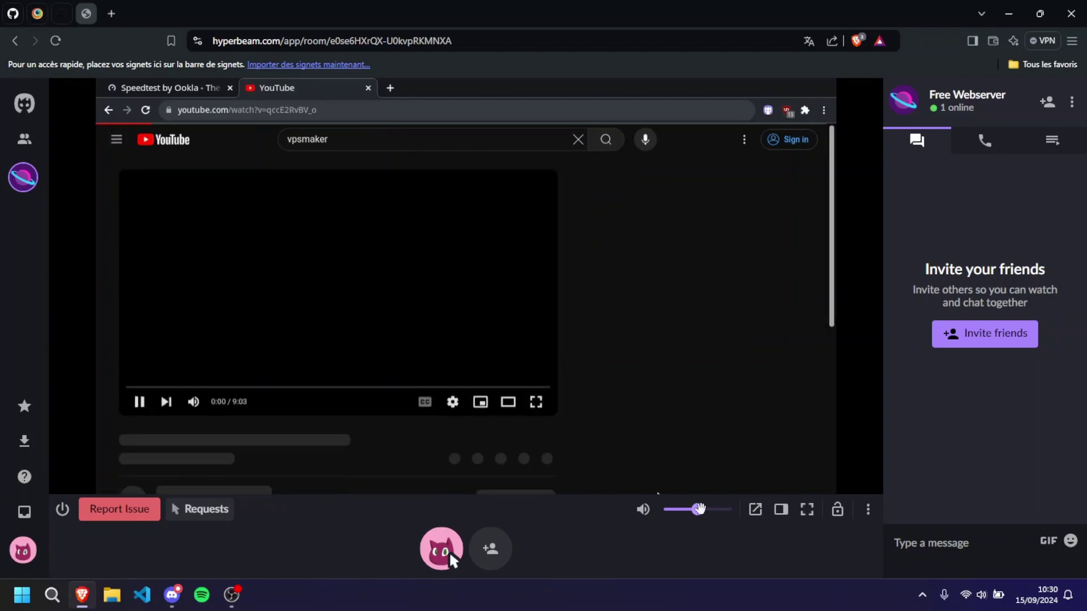
pyautogui.click(643, 509)
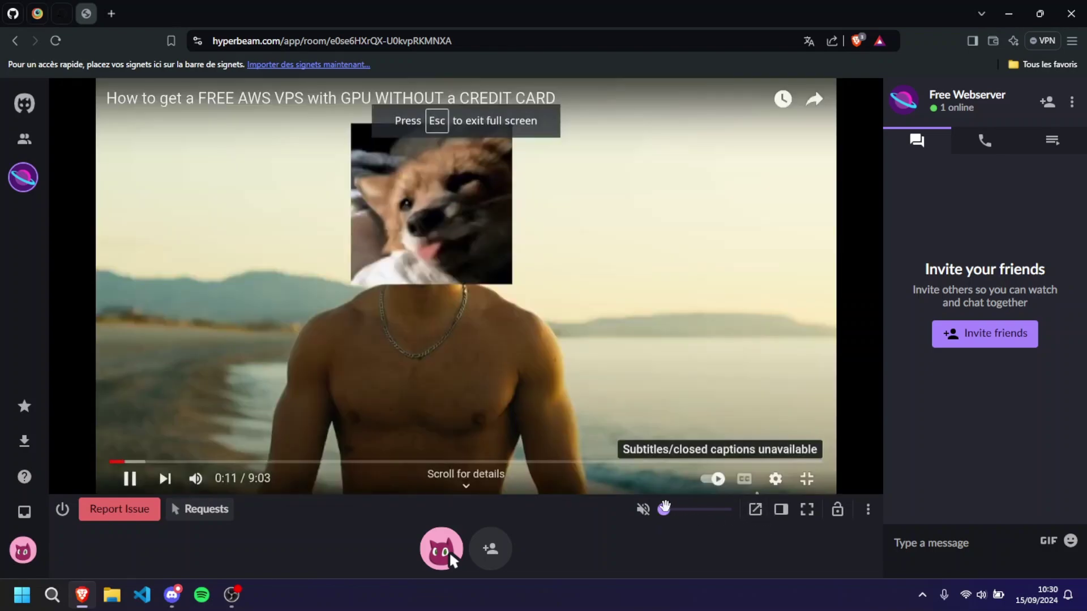
pyautogui.moveTo(664, 509); pyautogui.dragTo(606, 509)
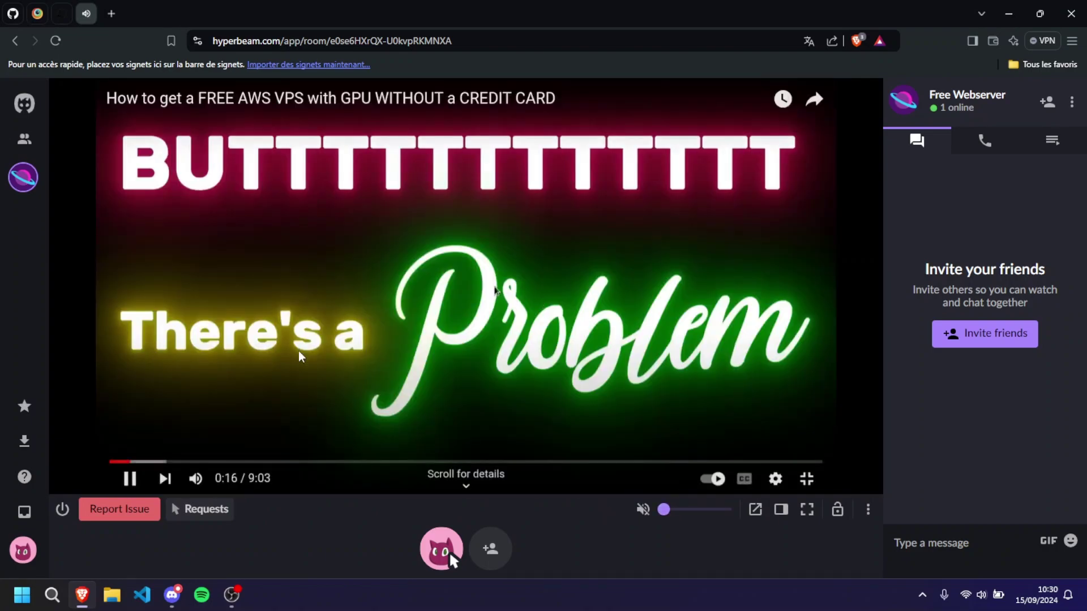
pyautogui.click(23, 110)
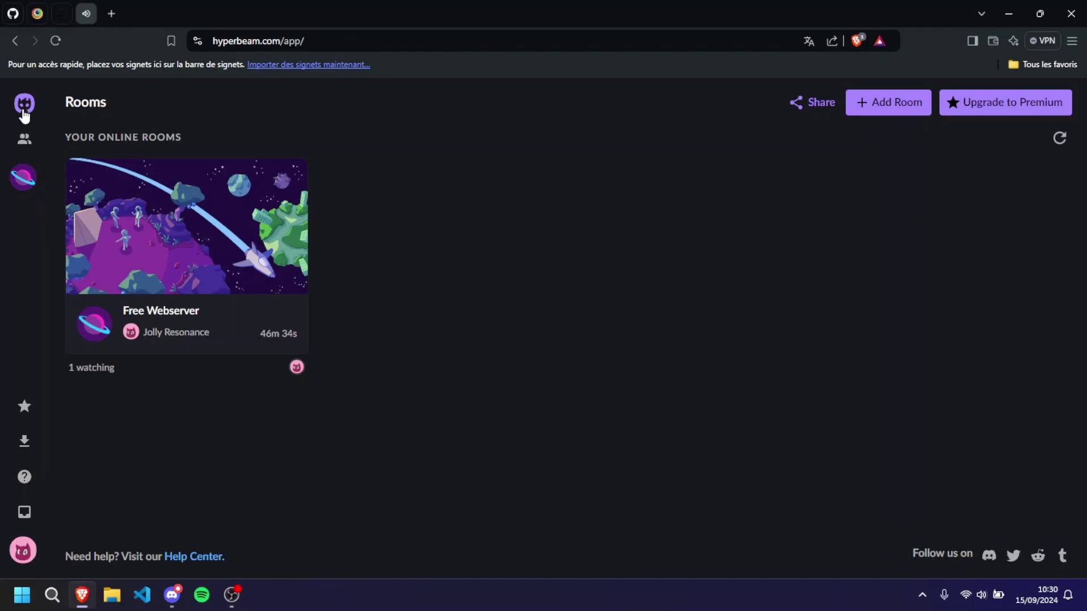
# Step: Unpin the pinned Hyperbeam tab and close it
pyautogui.rightClick(90, 9)
pyautogui.click(159, 136)
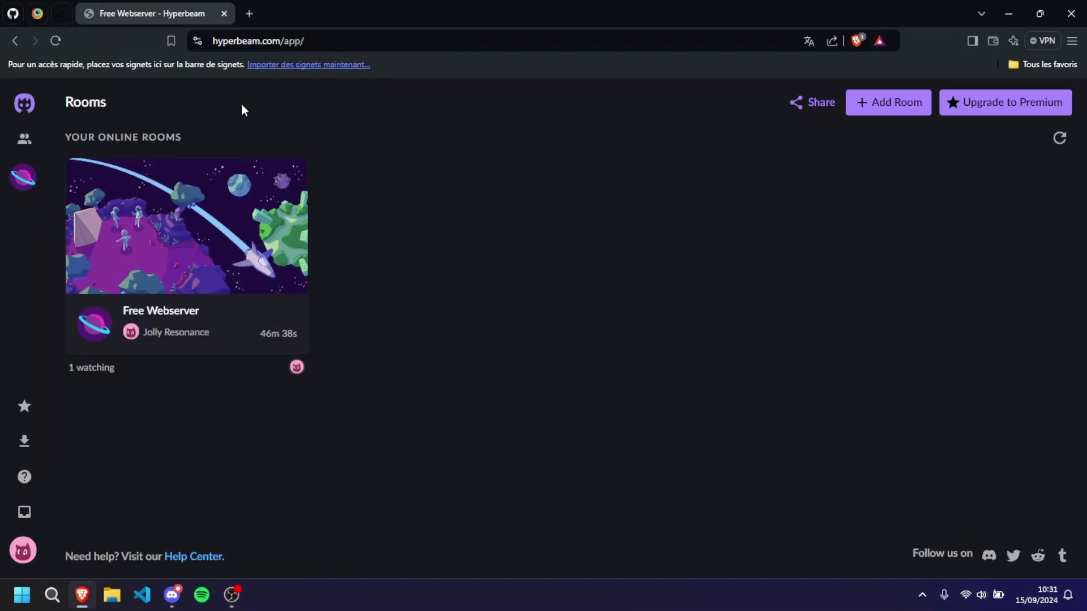
pyautogui.click(226, 13)
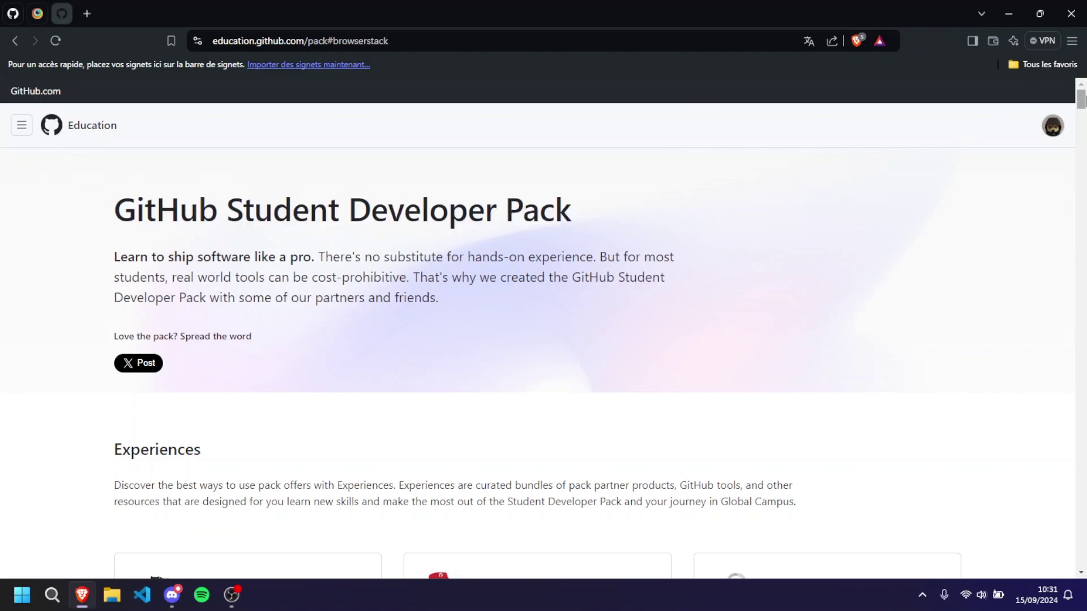
# Step: Scroll to the BrowserStack card and highlight its free Automate Mobile Plan offer text
pyautogui.moveTo(1080, 99); pyautogui.dragTo(1081, 362)
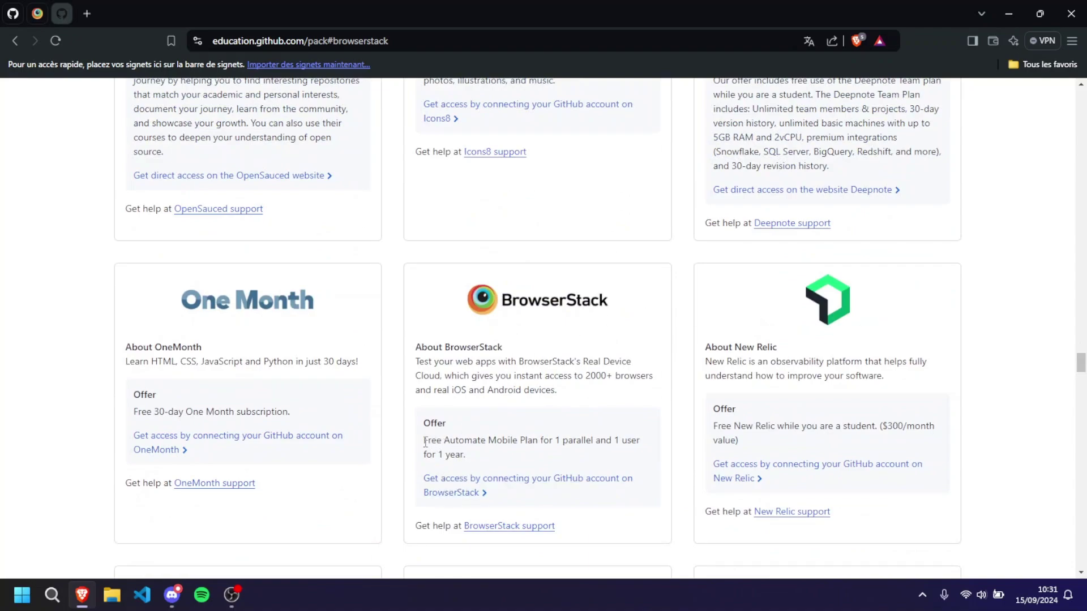
pyautogui.moveTo(424, 441); pyautogui.dragTo(586, 456)
pyautogui.click(586, 455)
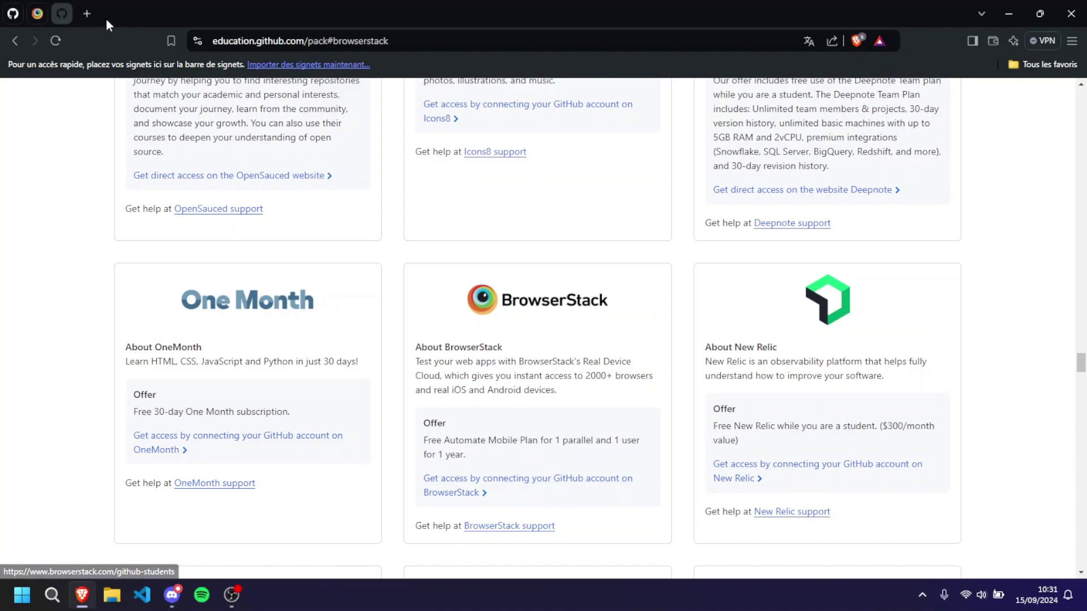
# Step: Switch to BrowserStack Live and toggle the Android device list between With SIM and No SIM
pyautogui.click(39, 14)
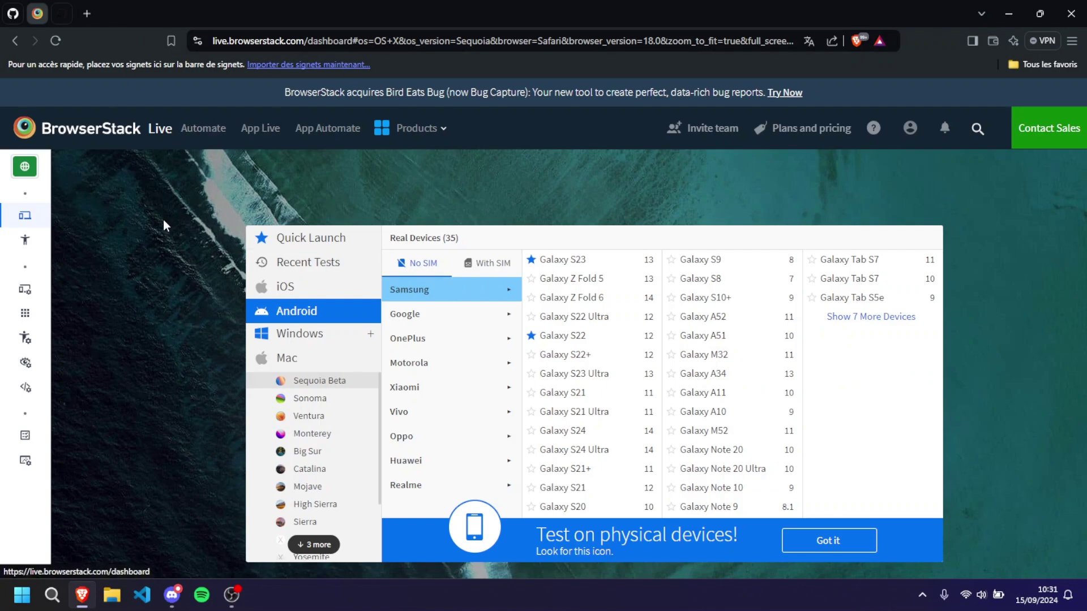
pyautogui.moveTo(111, 245)
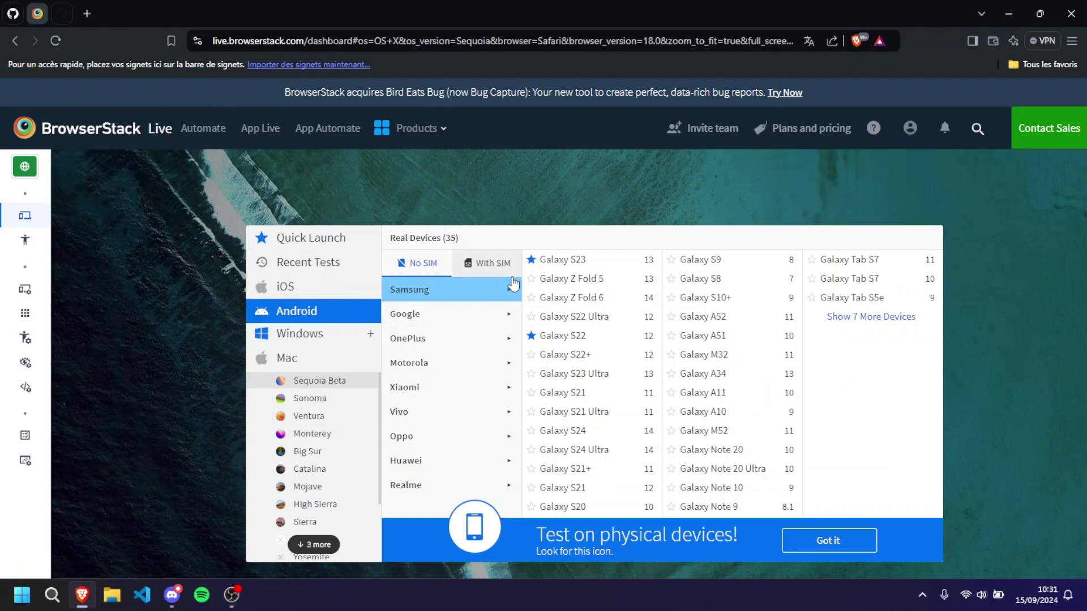
pyautogui.click(489, 265)
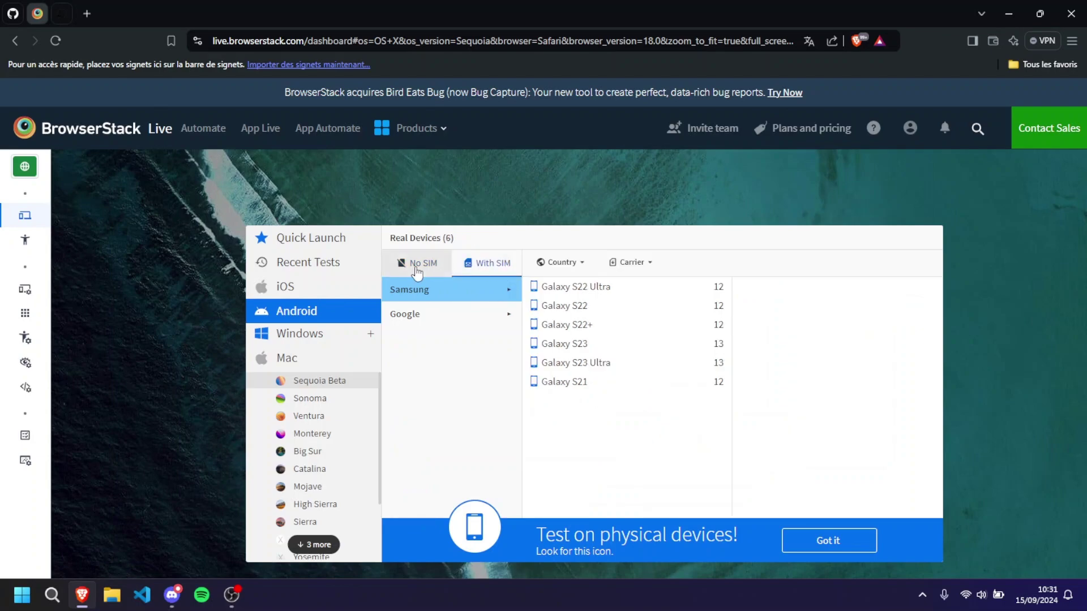
pyautogui.click(433, 264)
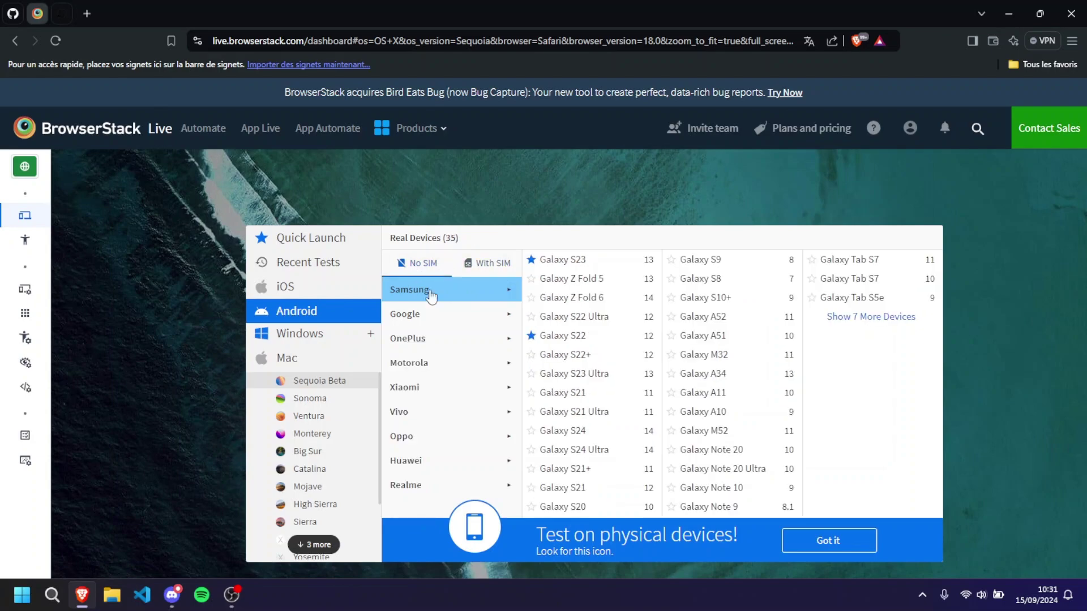
# Step: Browse the Windows, Mac, iOS and Android options, finishing on Windows 11 browsers
pyautogui.click(288, 335)
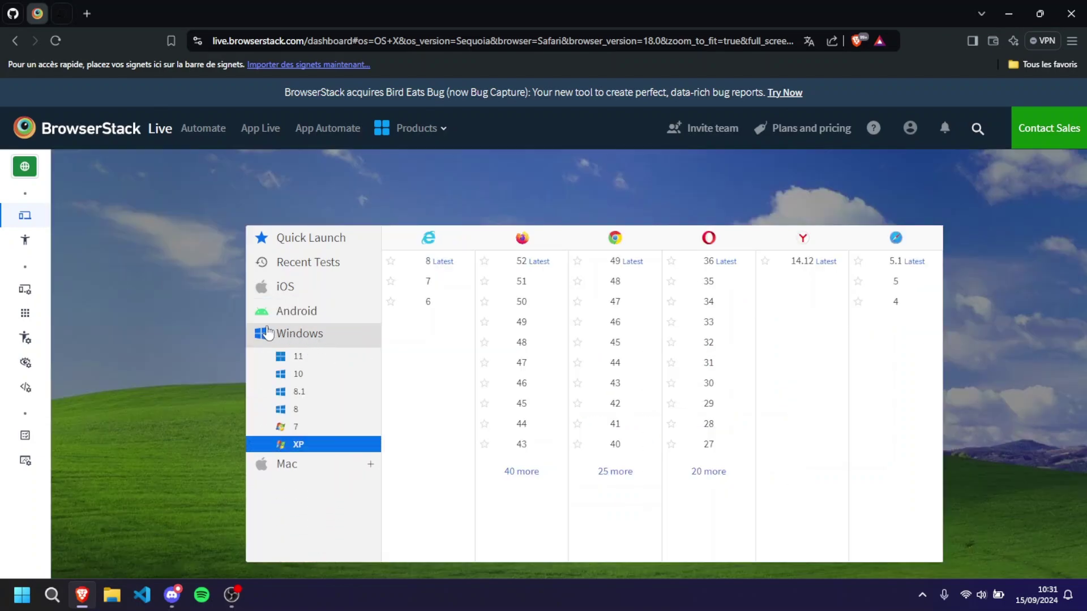
pyautogui.click(293, 474)
pyautogui.click(300, 289)
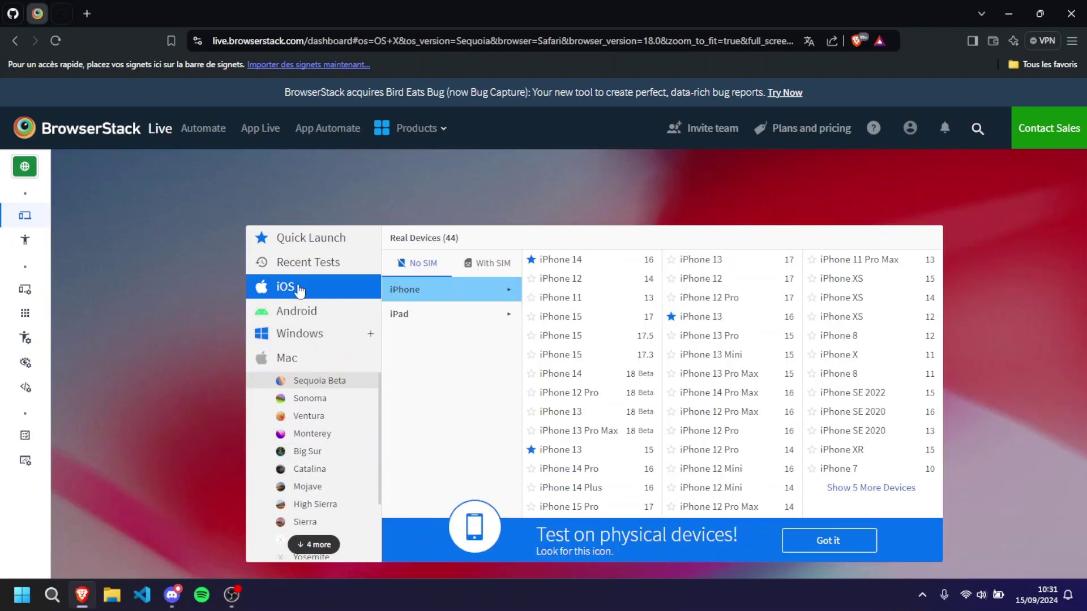
pyautogui.click(296, 317)
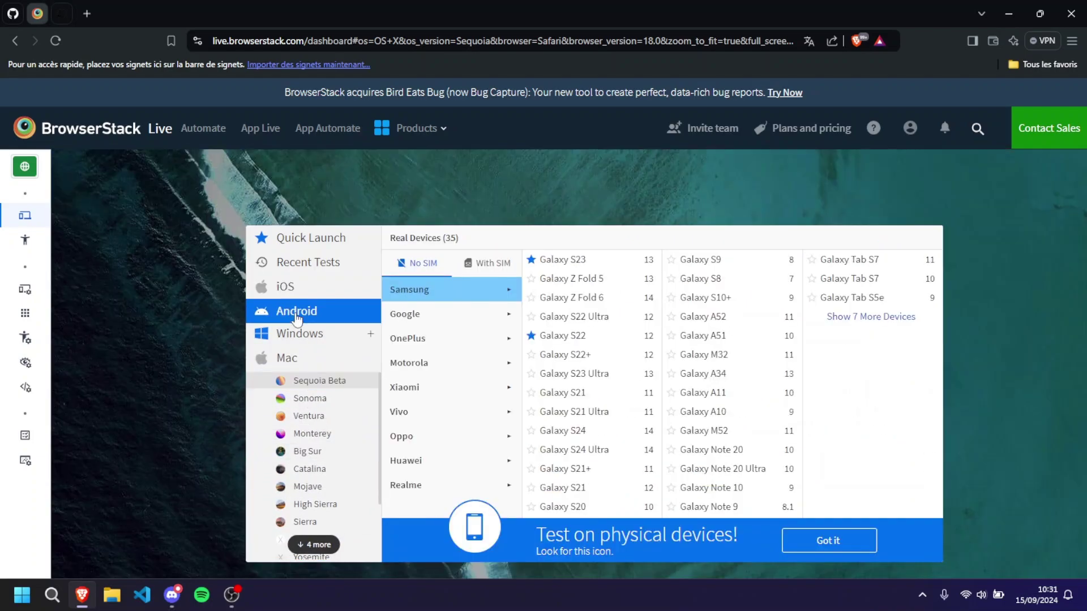
pyautogui.click(280, 337)
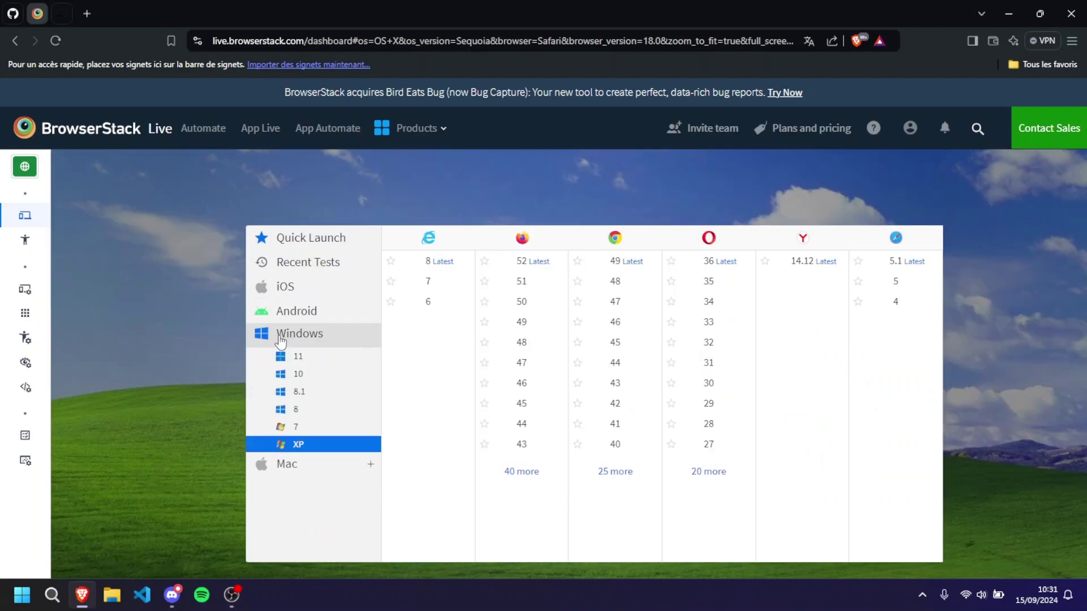
pyautogui.click(298, 356)
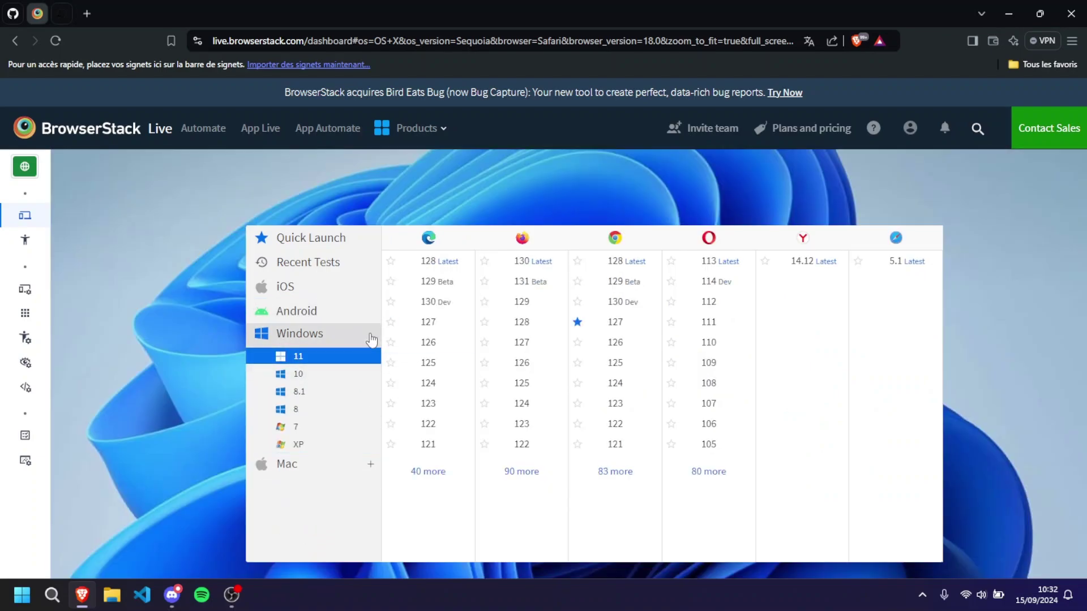
# Step: Launch Chrome 128 on Windows 11 and set page zoom to 67% for a 2006 x 1105 screen
pyautogui.click(601, 265)
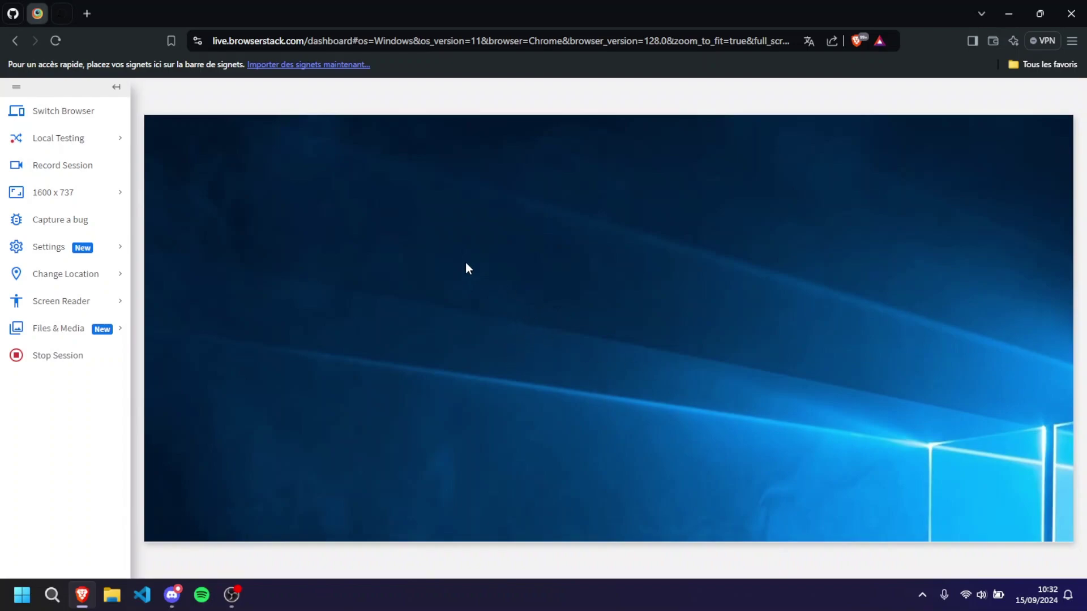
pyautogui.hotkey('ctrl', '-')
pyautogui.hotkey('ctrl', '-')
pyautogui.hotkey('ctrl', '-')
pyautogui.hotkey('ctrl', '-')
pyautogui.hotkey('ctrl', '-')
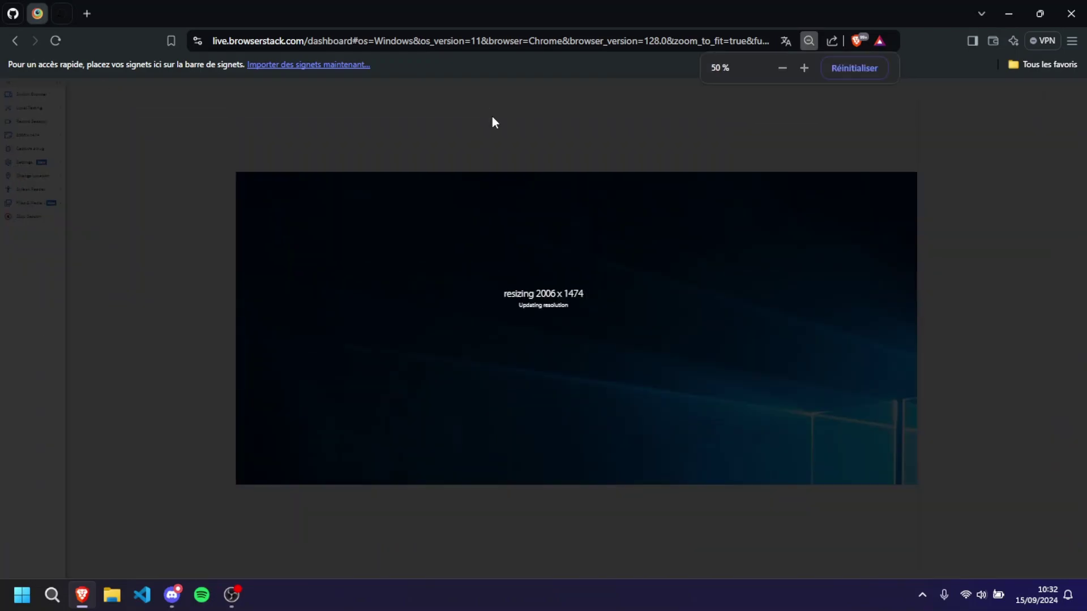
pyautogui.hotkey('ctrl', '+')
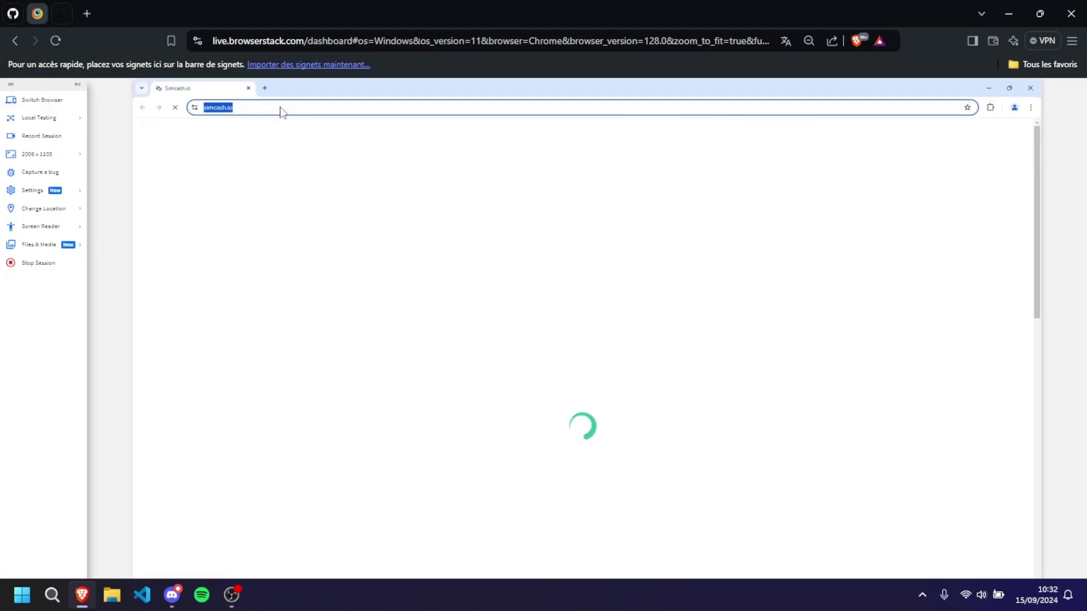
# Step: Load speedtest.net in the remote Chrome, accept its privacy consent, and scroll down the page
pyautogui.write('speedtest')
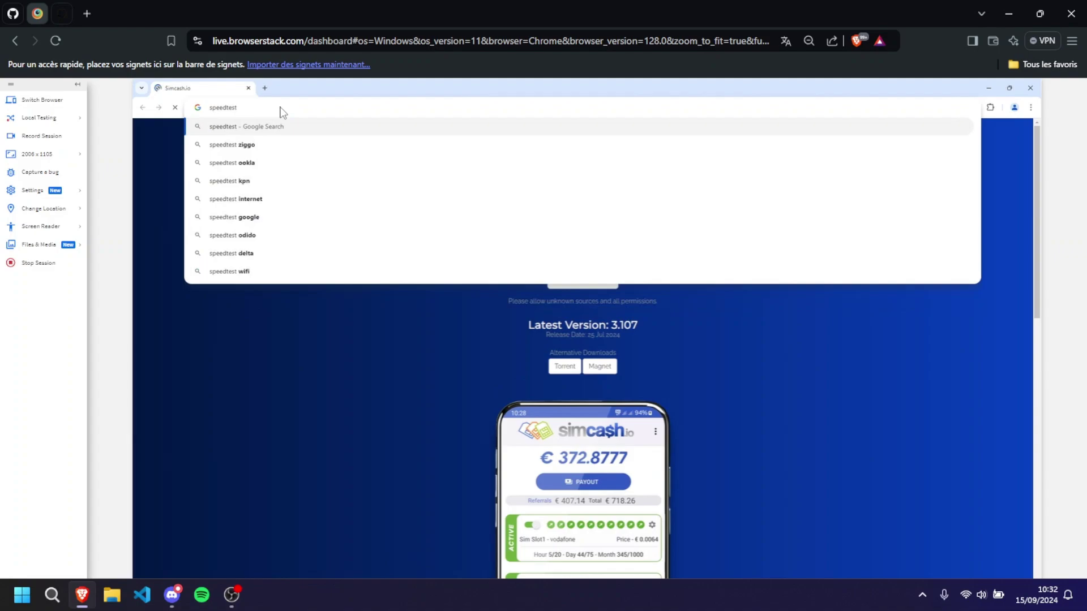
pyautogui.write('.net')
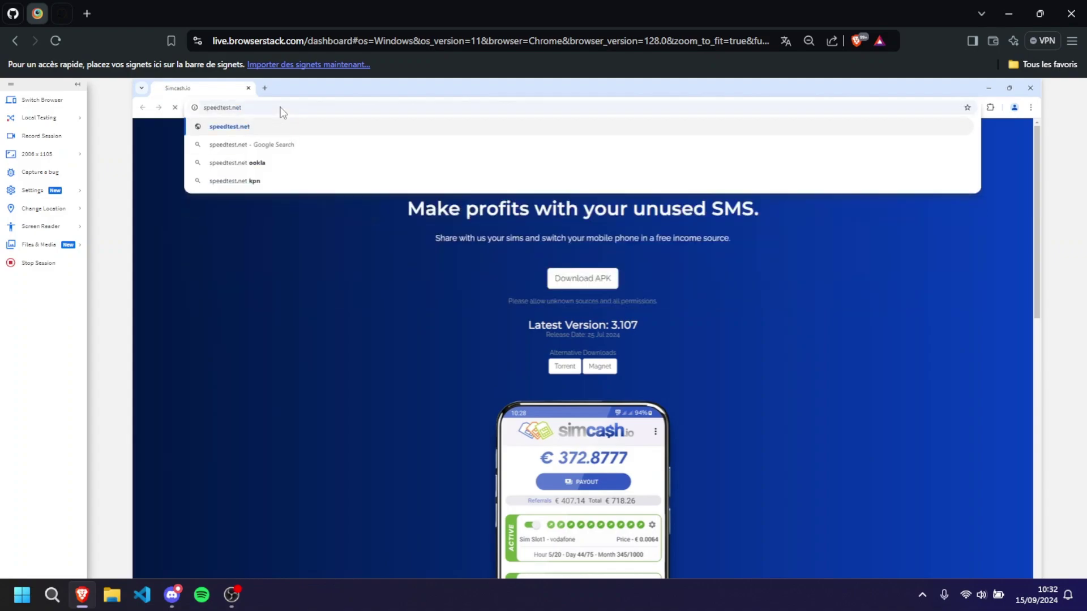
pyautogui.press('Return')
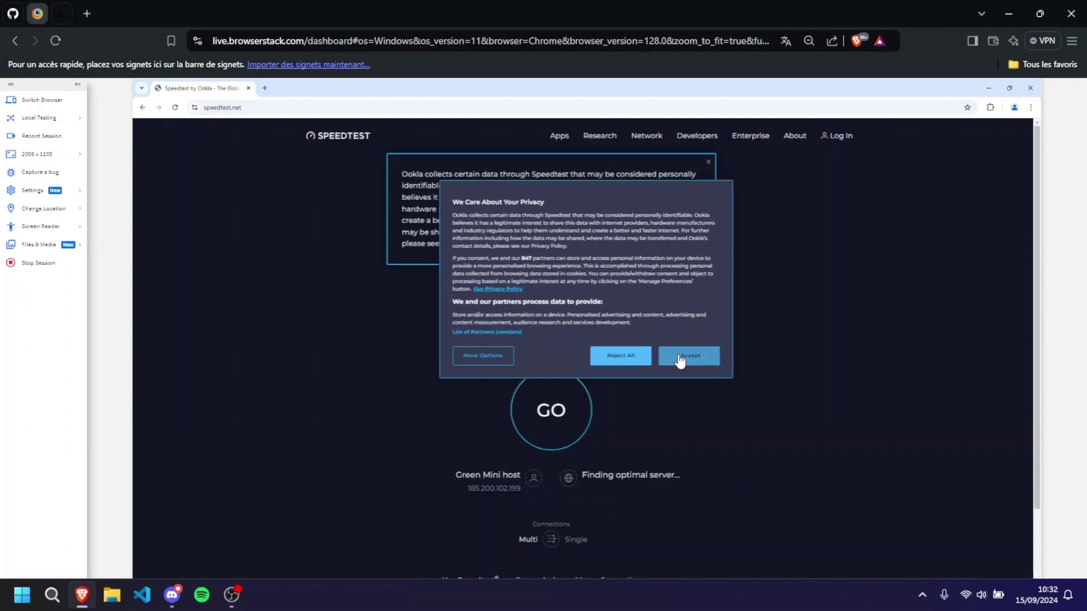
pyautogui.click(674, 356)
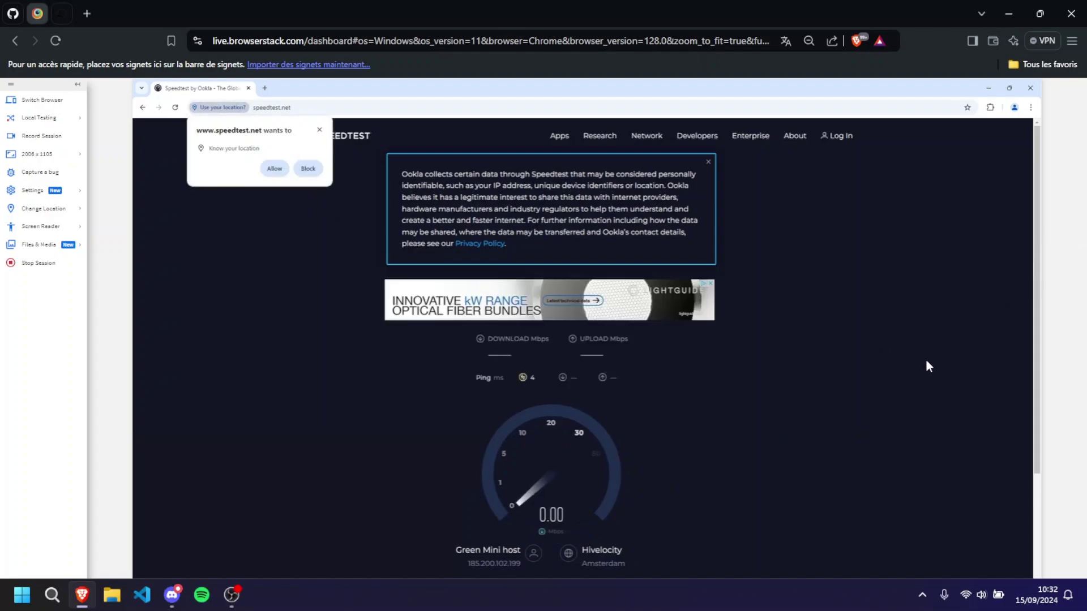
pyautogui.scroll(-2, 934, 367)
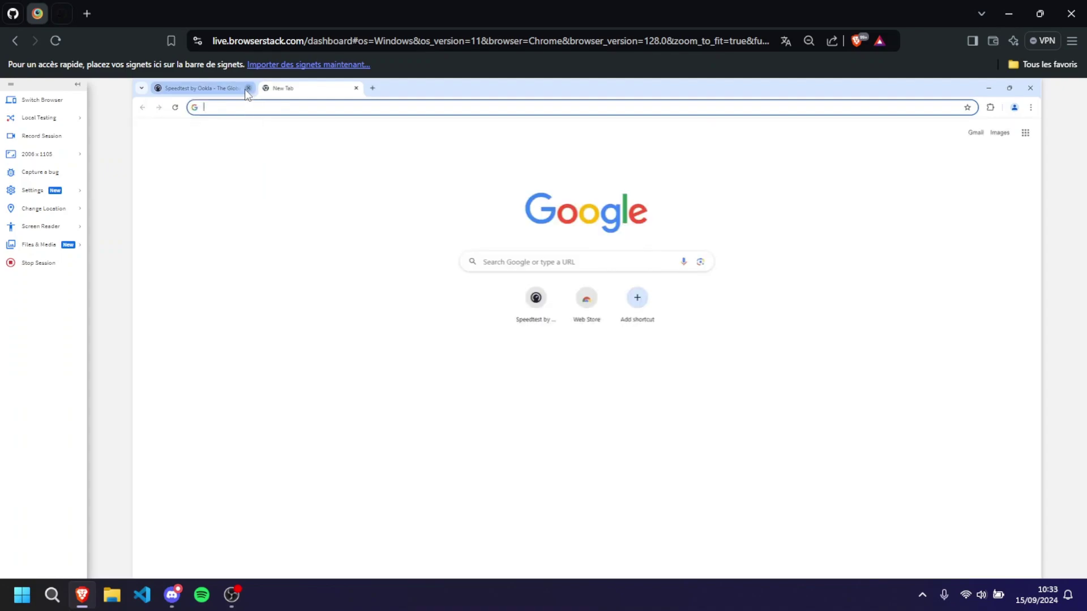
# Step: Close the remote Speedtest tab, dismiss the Chrome tip, and restore zoom to 100%
pyautogui.click(247, 89)
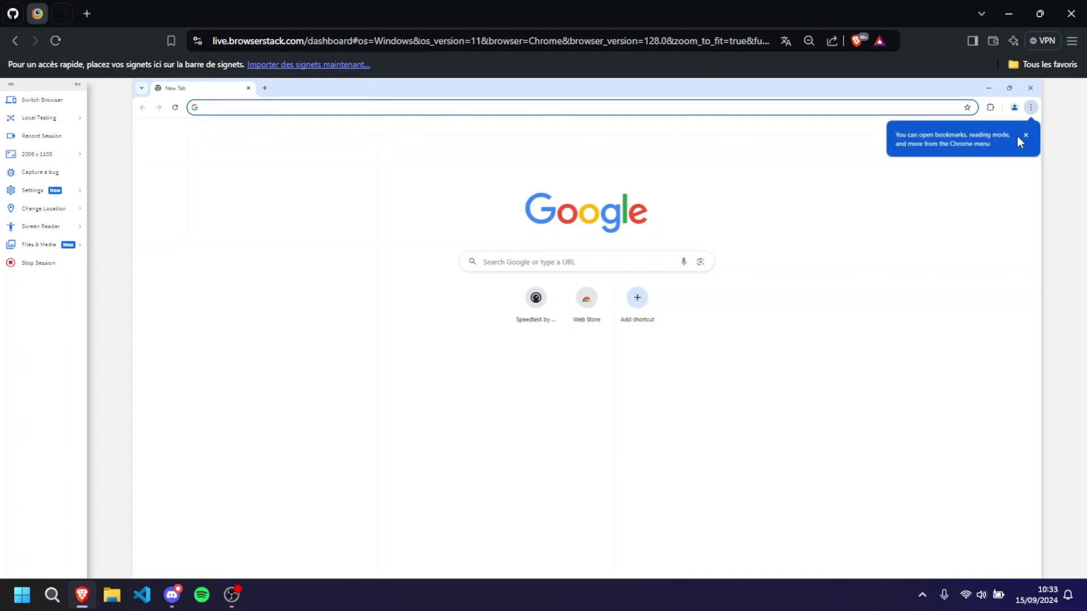
pyautogui.click(1026, 136)
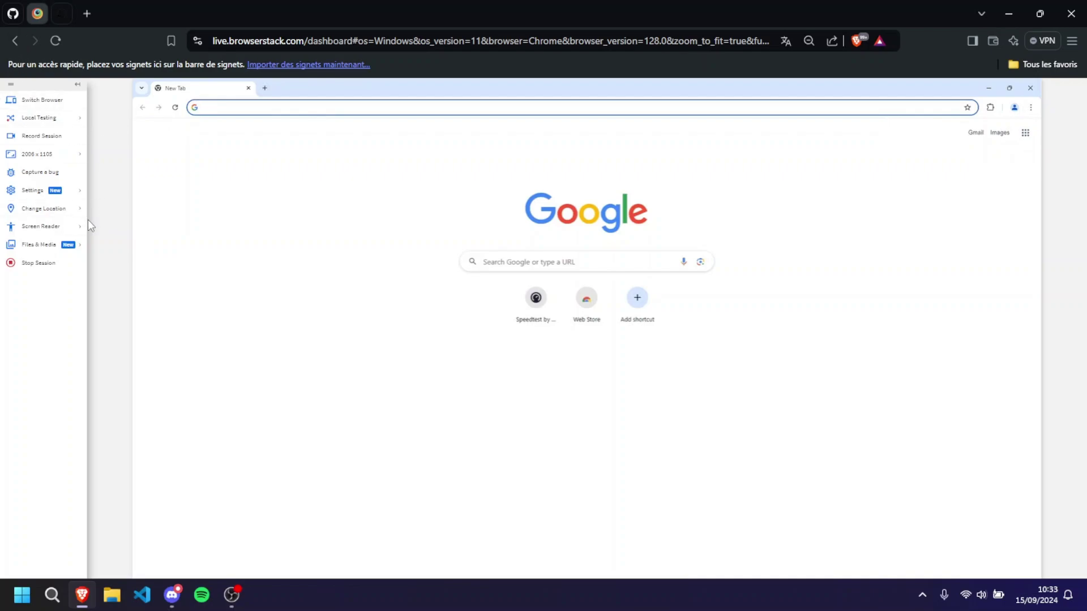
pyautogui.hotkey('ctrl', '+')
pyautogui.hotkey('ctrl', '+')
pyautogui.hotkey('ctrl', '+')
pyautogui.hotkey('ctrl', '+')
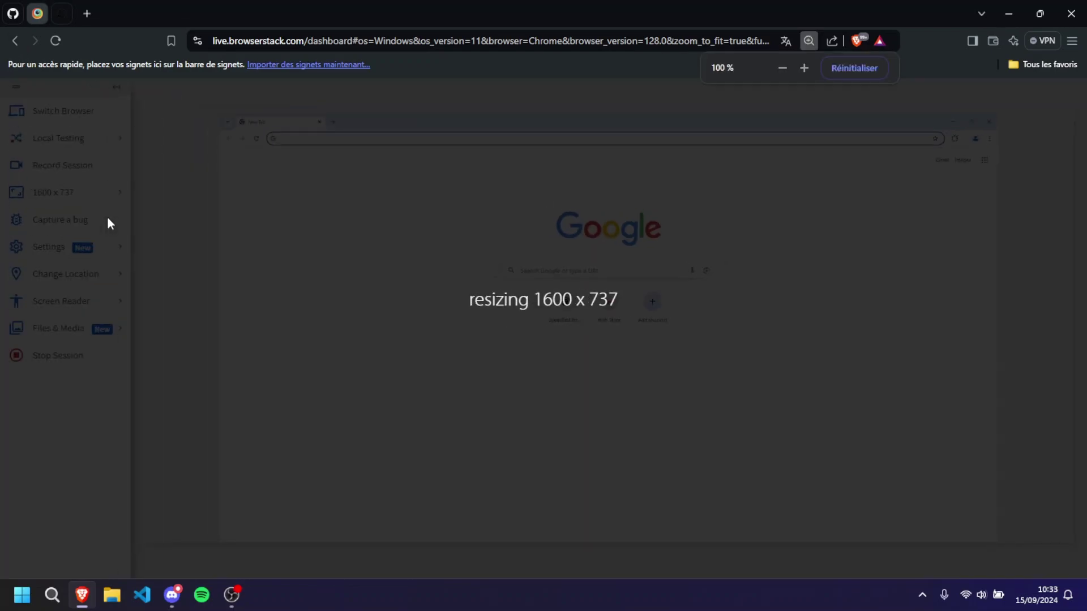
# Step: Go back two pages and confirm leaving the live session page
pyautogui.click(15, 40)
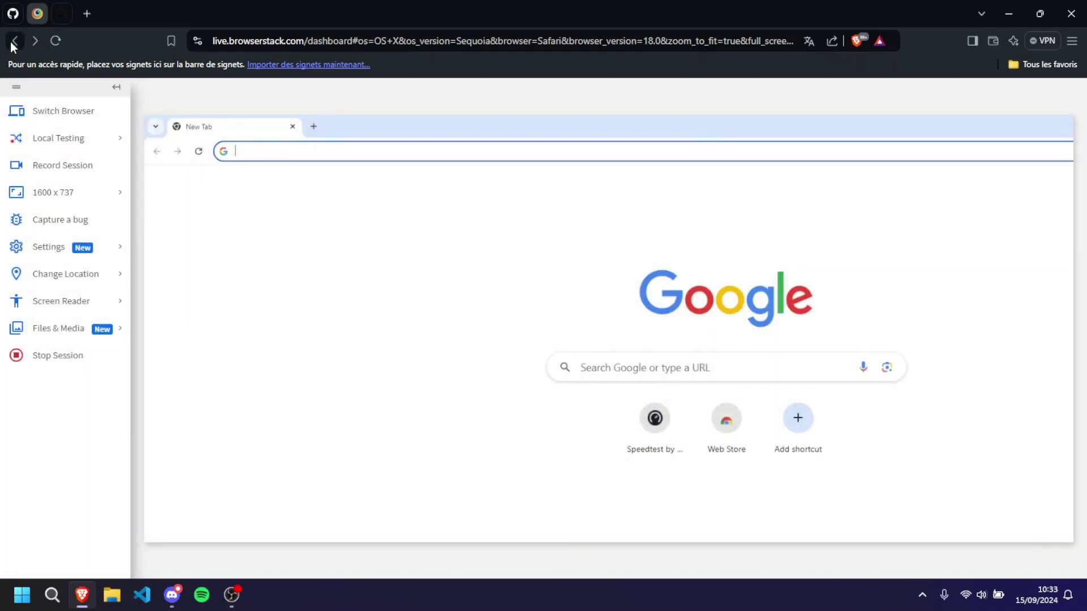
pyautogui.click(12, 45)
pyautogui.click(591, 137)
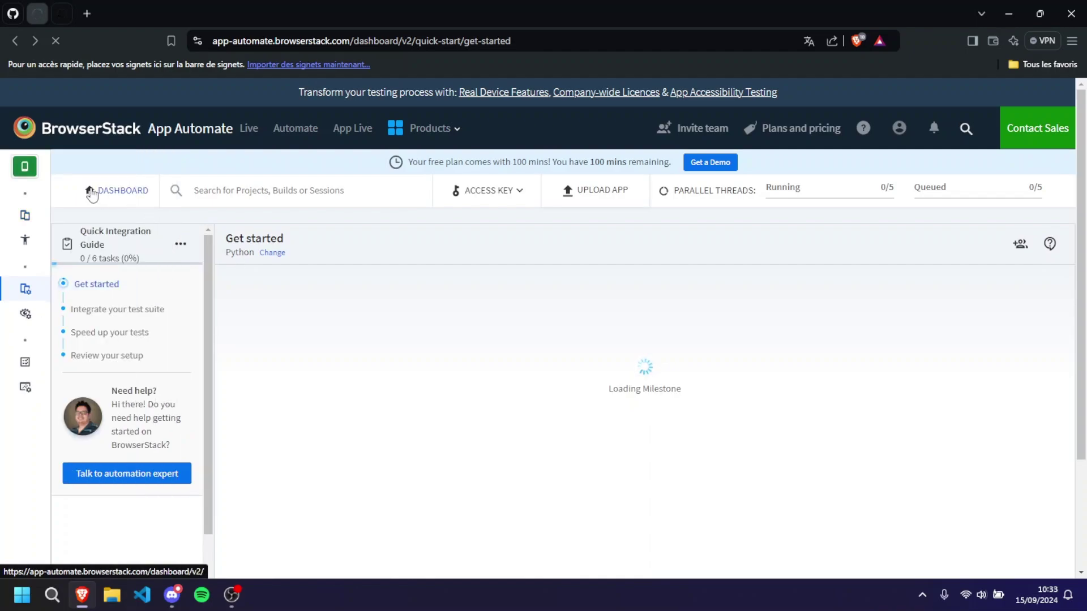
# Step: Open the App Live device list, then switch the sidebar to Web products and choose Live
pyautogui.click(50, 218)
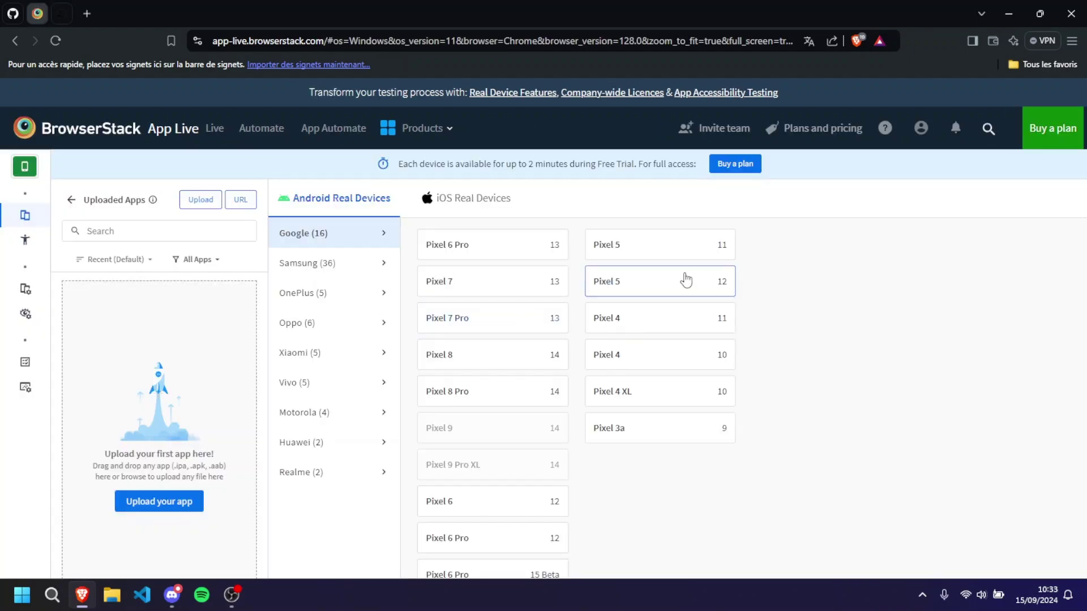
pyautogui.moveTo(12, 196)
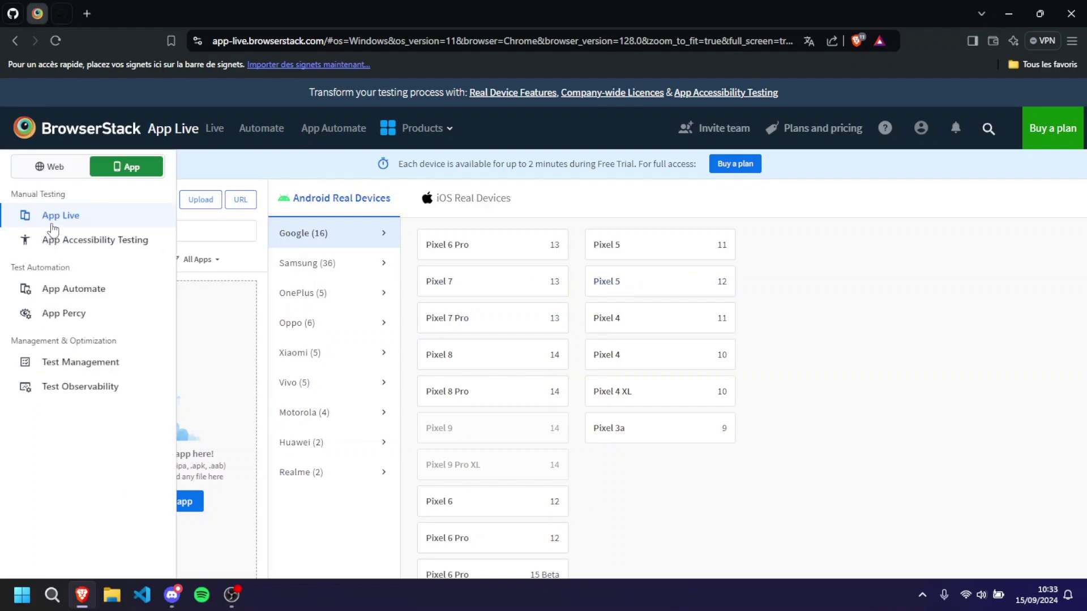
pyautogui.click(41, 168)
pyautogui.click(63, 240)
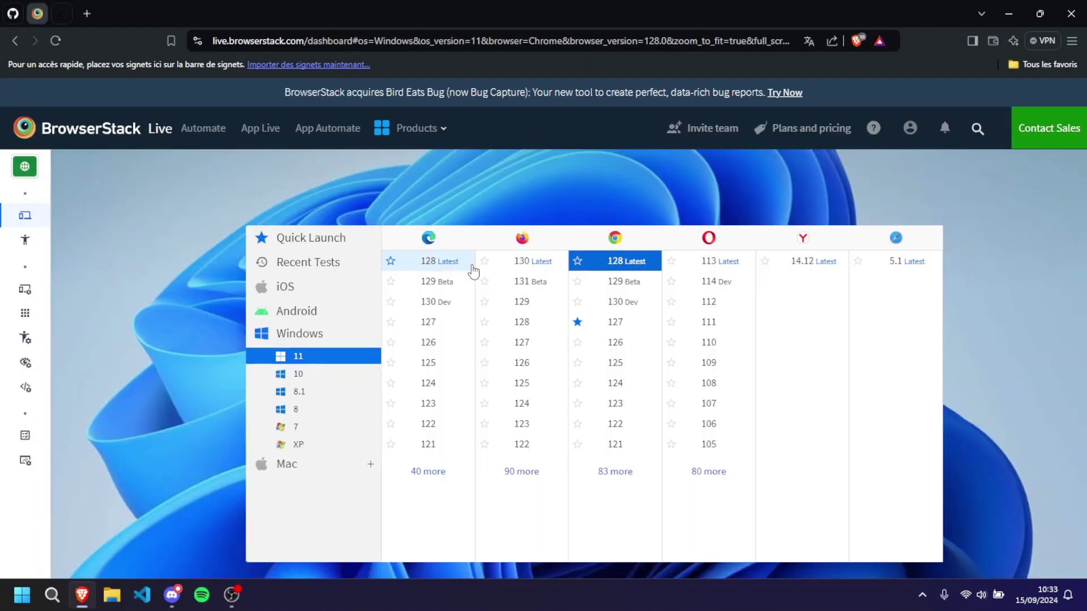
# Step: From the Android devices, launch Chrome on a real Samsung Galaxy S23 (Android 13)
pyautogui.click(331, 315)
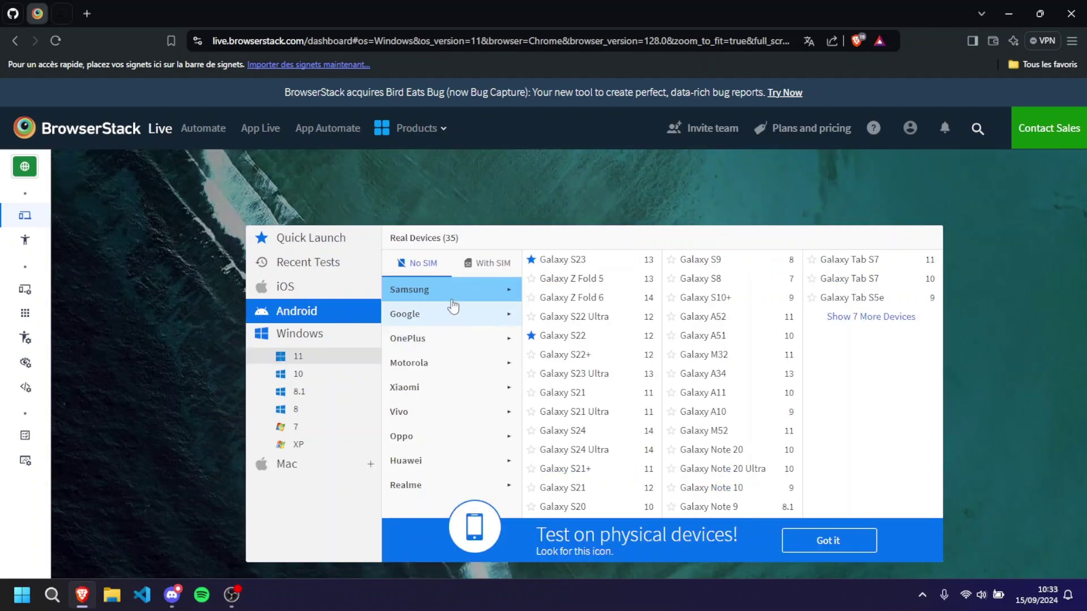
pyautogui.moveTo(593, 262)
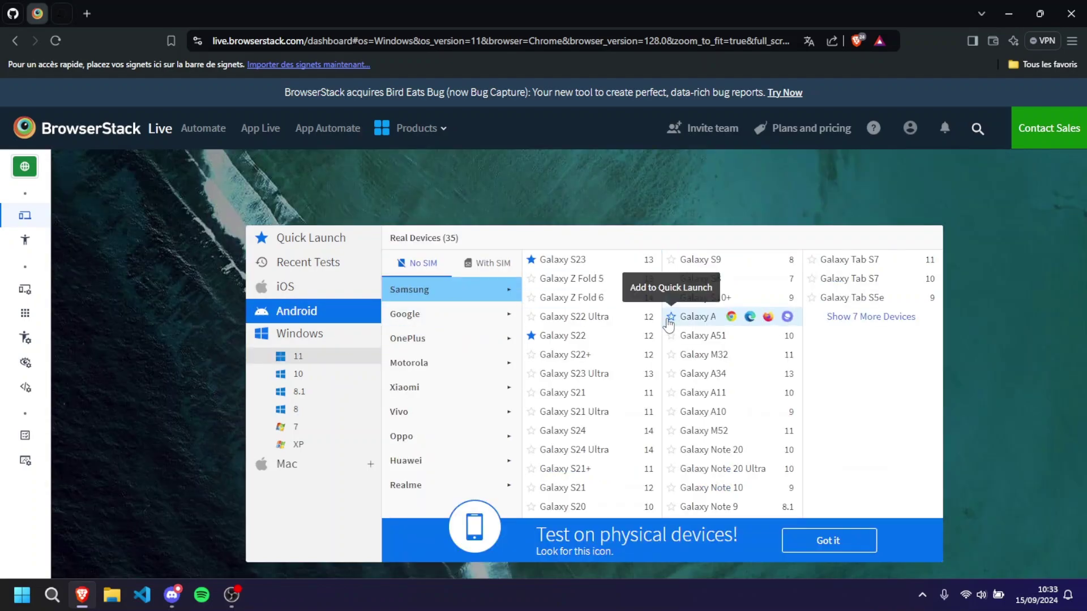
pyautogui.click(592, 260)
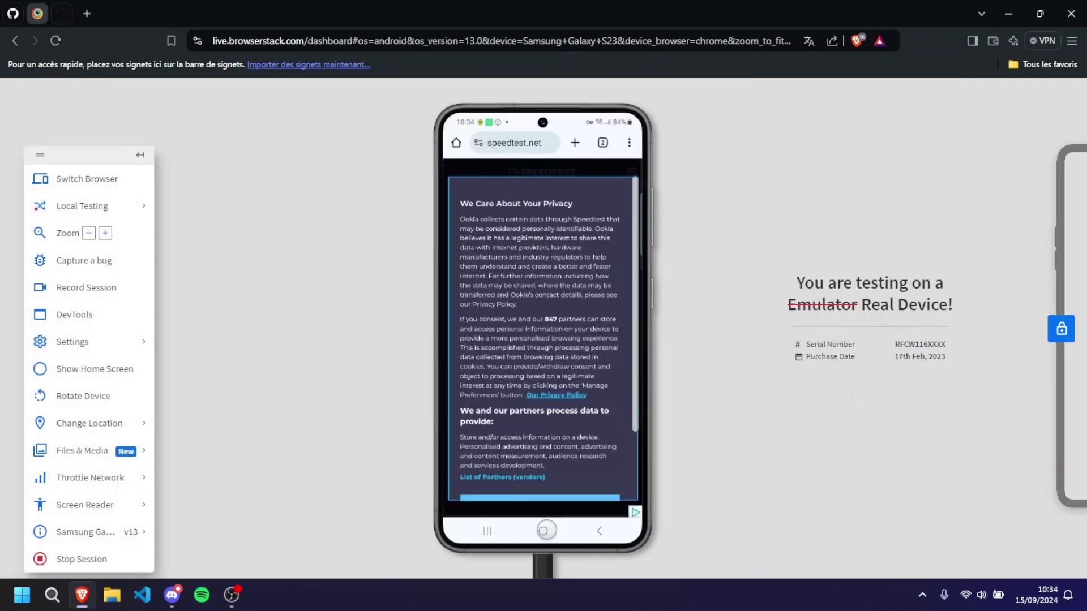
# Step: Bring the Galaxy S23 to its home screen and launch Appium Settings from the app drawer
pyautogui.click(550, 530)
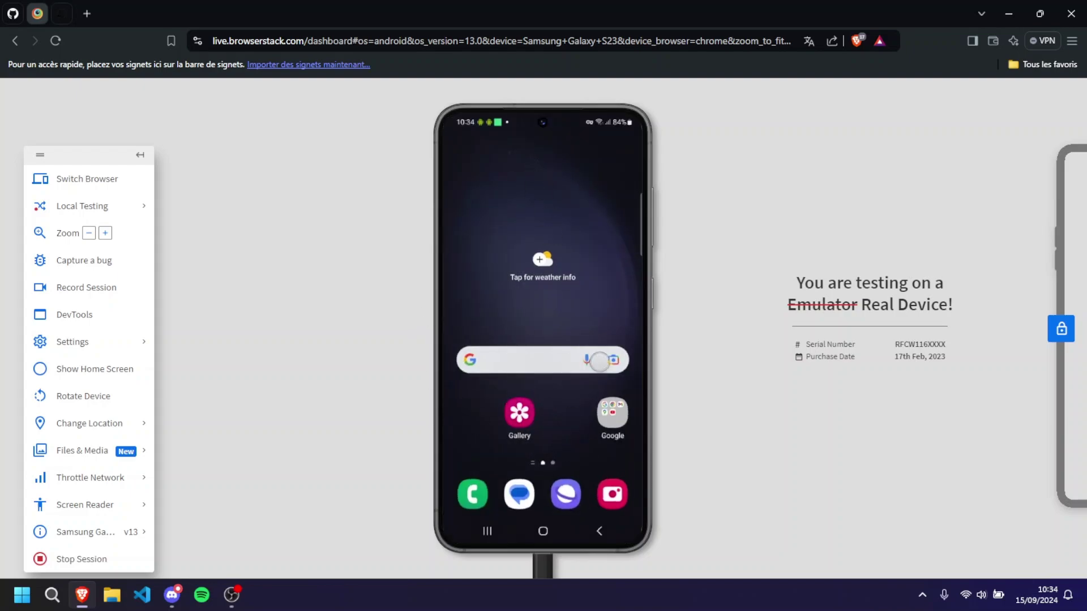
pyautogui.moveTo(609, 376); pyautogui.dragTo(606, 238)
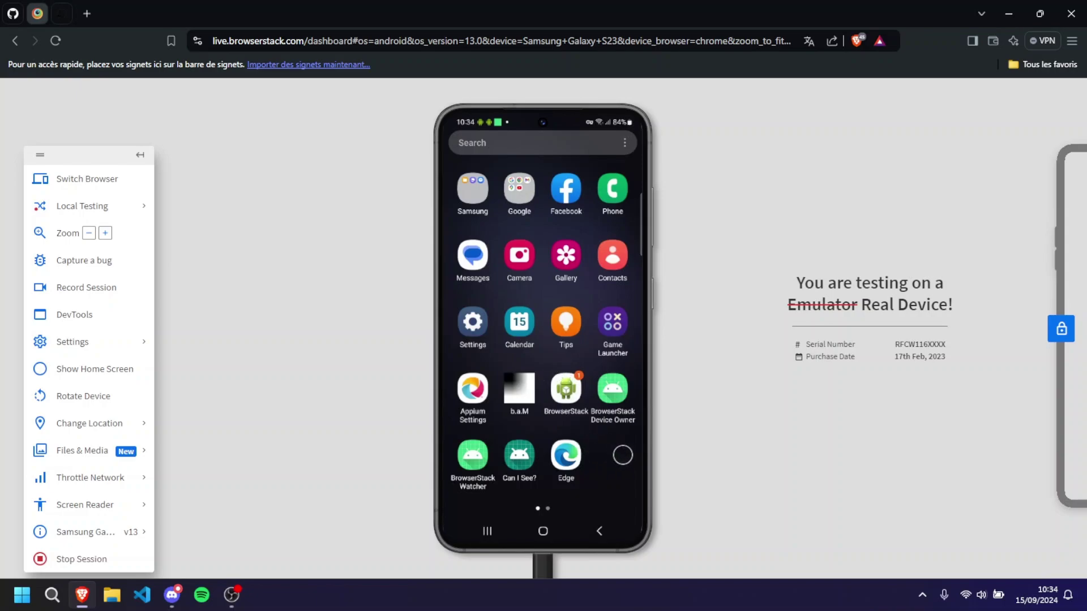
pyautogui.click(468, 390)
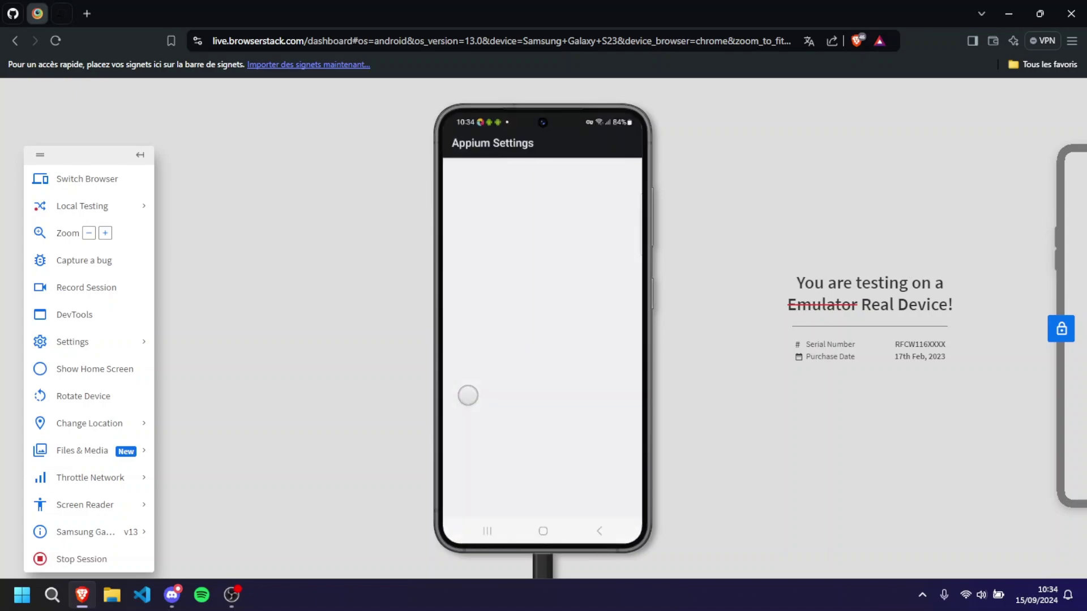
# Step: Run the b.a.M app, accepting its notification and older-version prompts, then return home
pyautogui.click(519, 390)
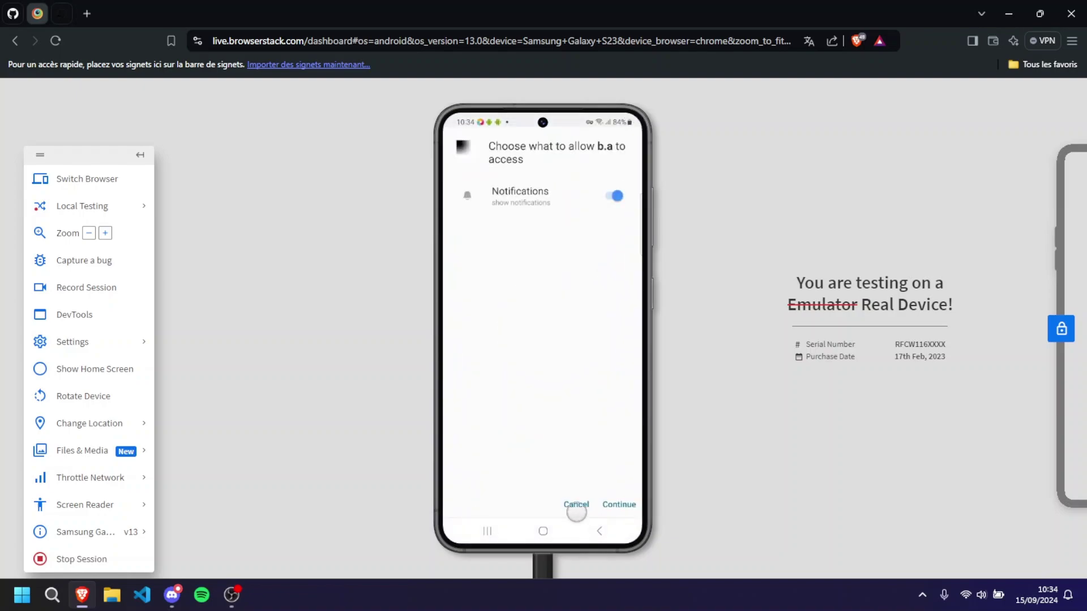
pyautogui.click(619, 503)
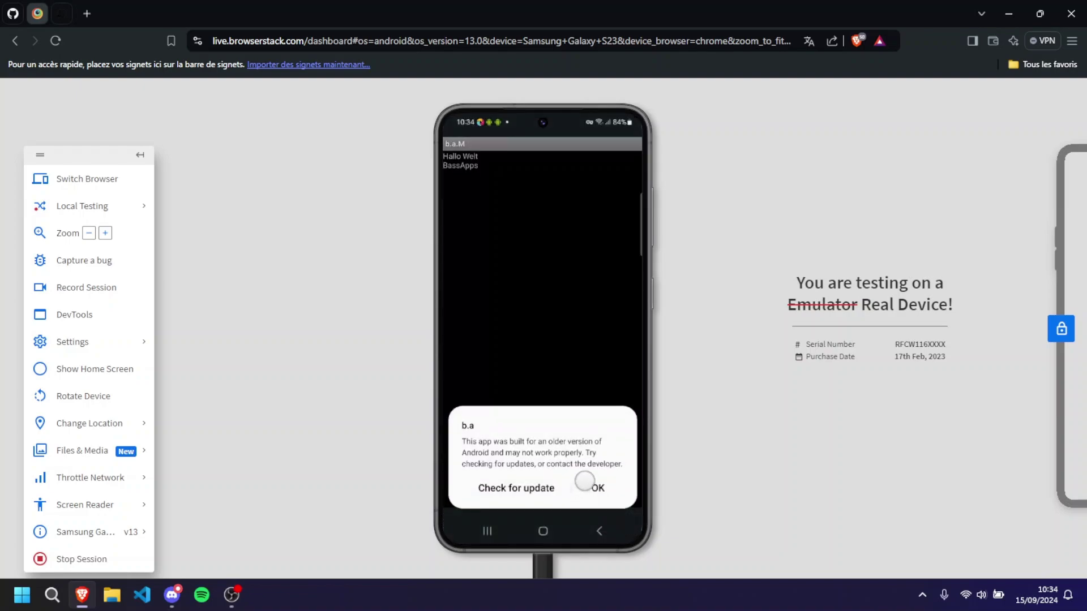
pyautogui.click(598, 488)
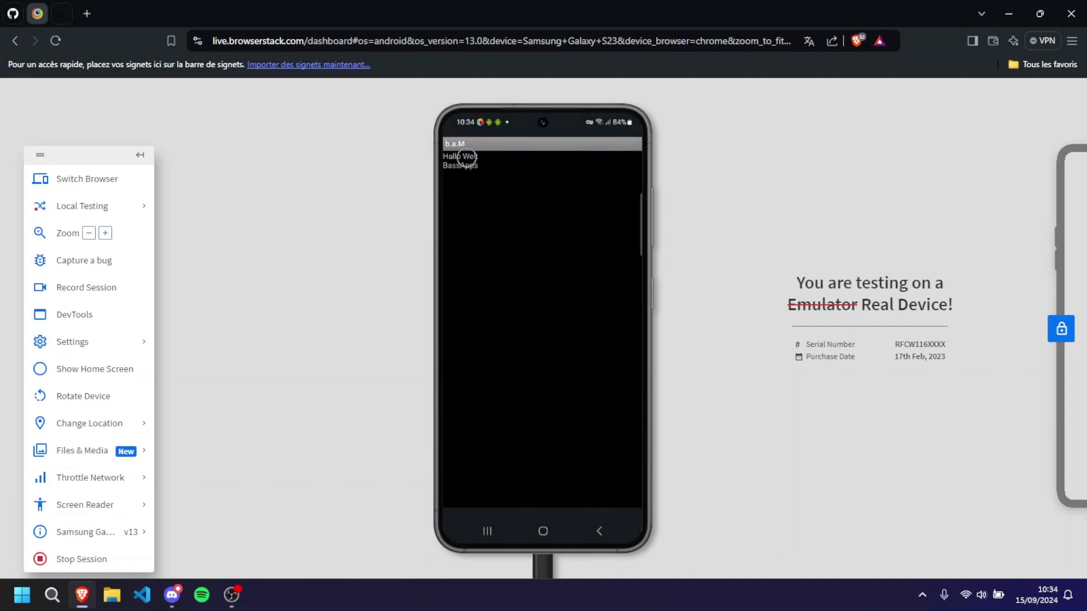
pyautogui.click(543, 531)
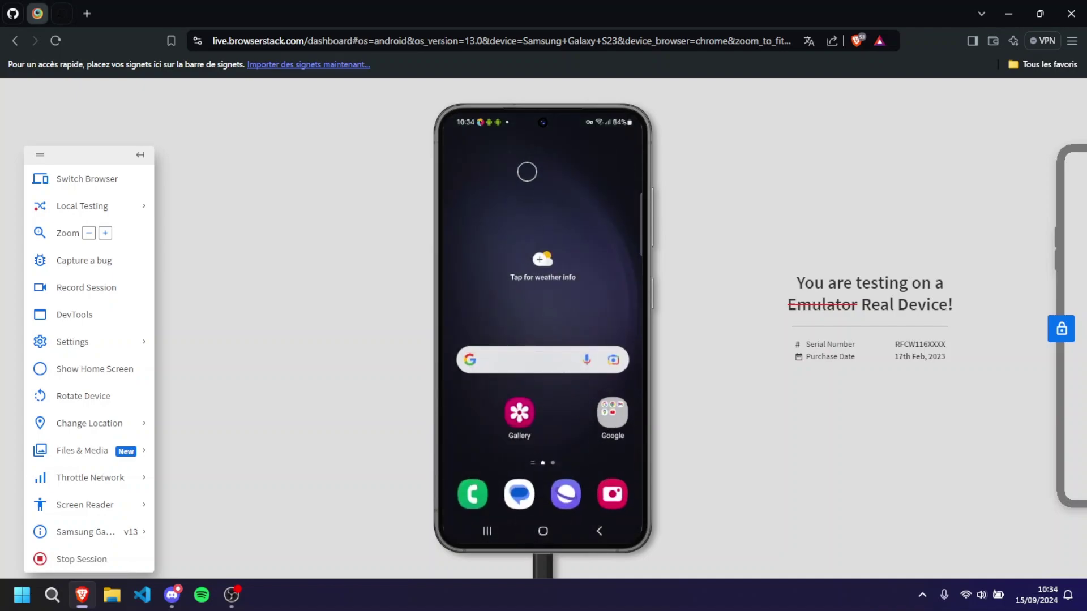
# Step: In the phone's Gallery, play the Sep 14, 2017 Android Oreo video, then close it
pyautogui.scroll(-2, 536, 342)
pyautogui.scroll(2, 542, 445)
pyautogui.click(521, 412)
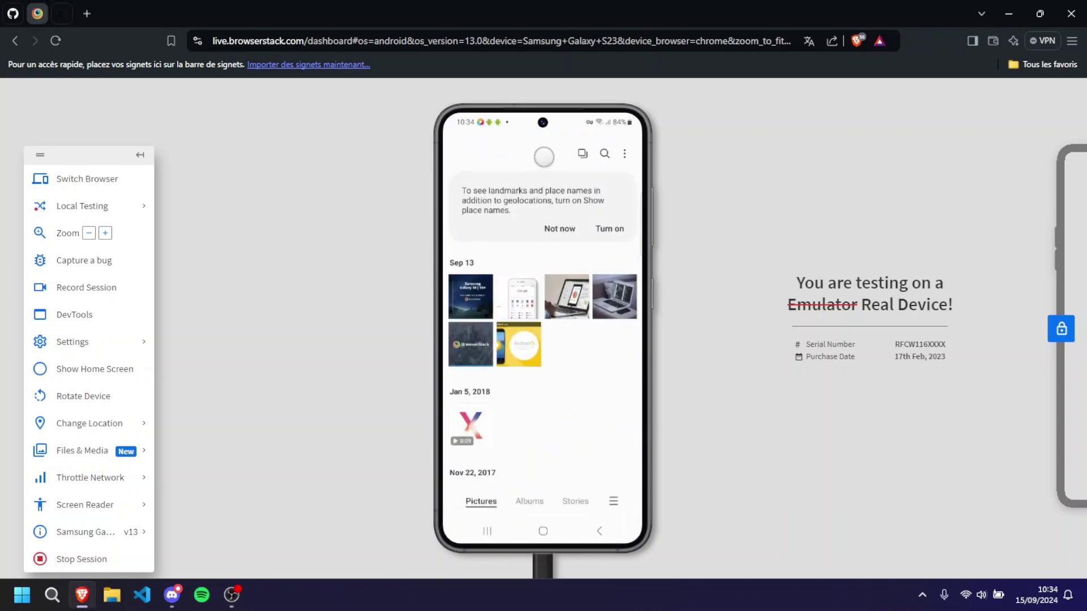
pyautogui.scroll(-3, 543, 150)
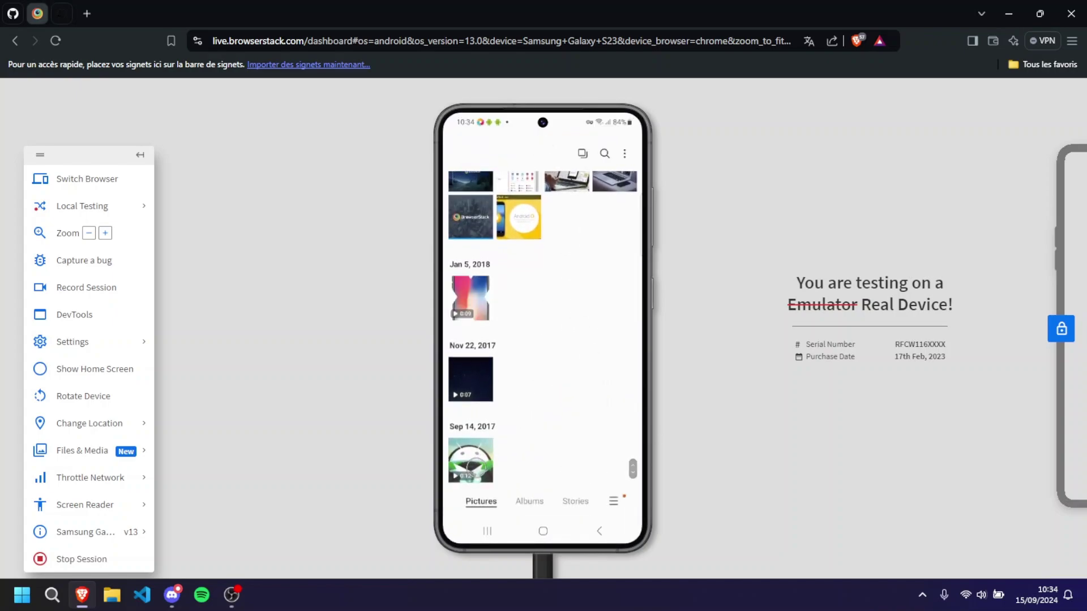
pyautogui.click(471, 459)
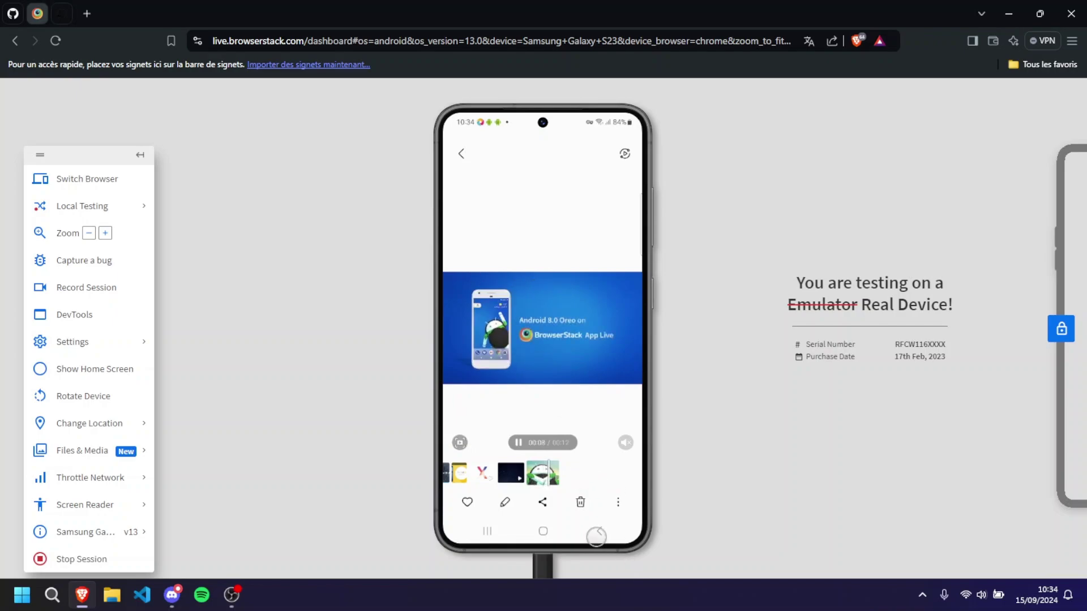
pyautogui.click(597, 535)
# Step: From the home screen, browse the app drawer, peek into the Samsung folder, and view the second page
pyautogui.click(532, 531)
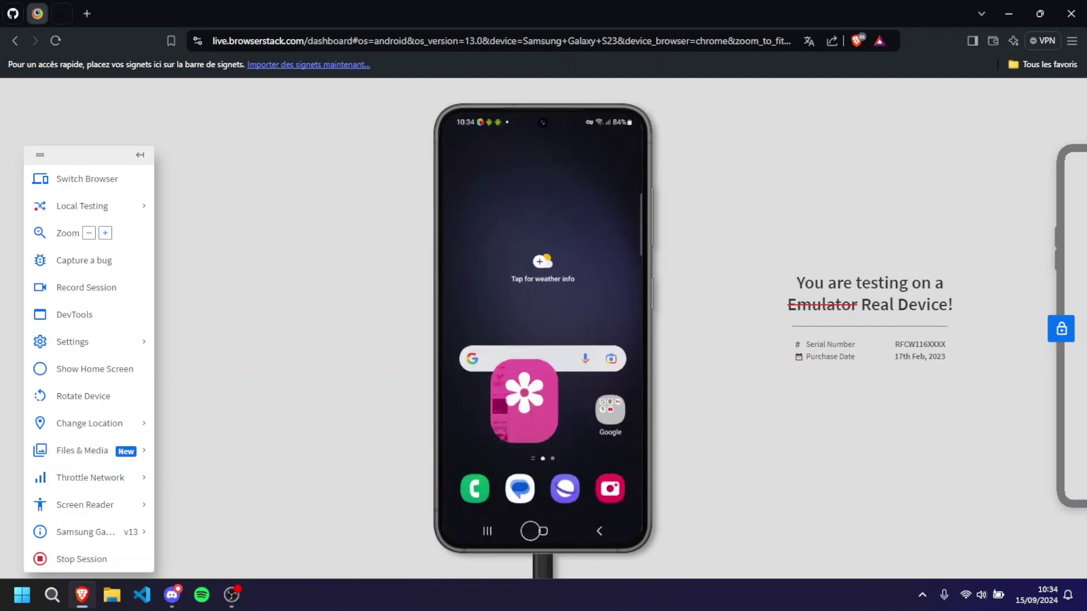
pyautogui.moveTo(562, 393); pyautogui.dragTo(533, 240)
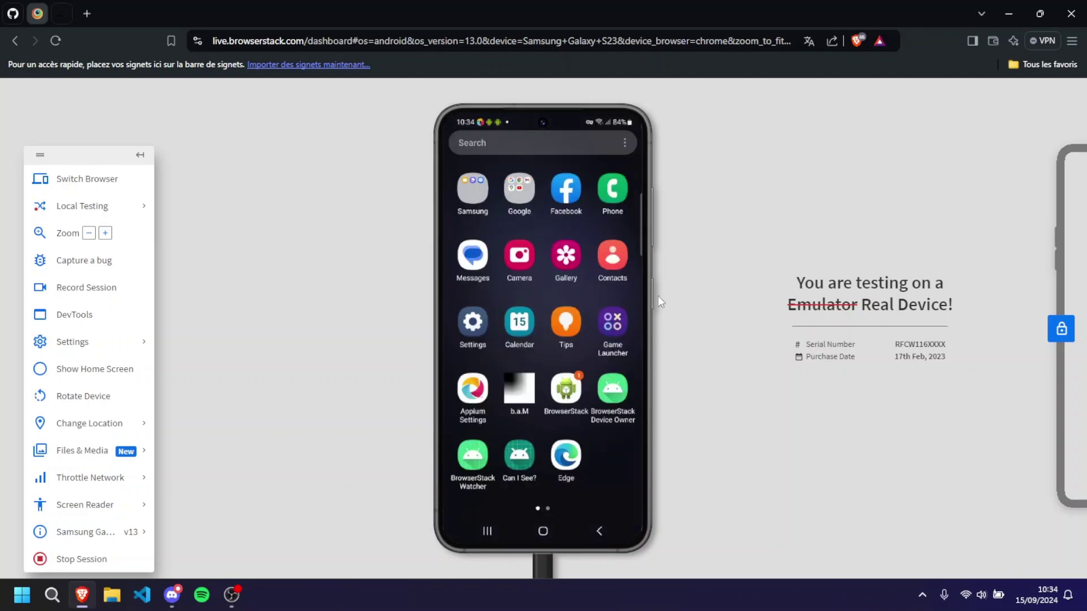
pyautogui.click(476, 190)
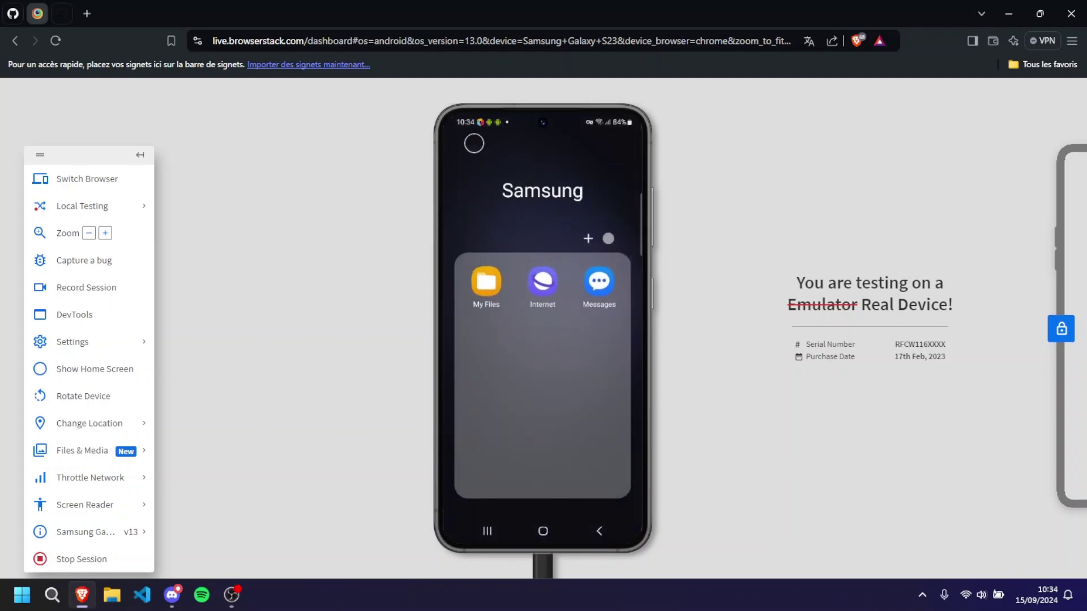
pyautogui.click(566, 245)
pyautogui.moveTo(614, 328); pyautogui.dragTo(724, 327)
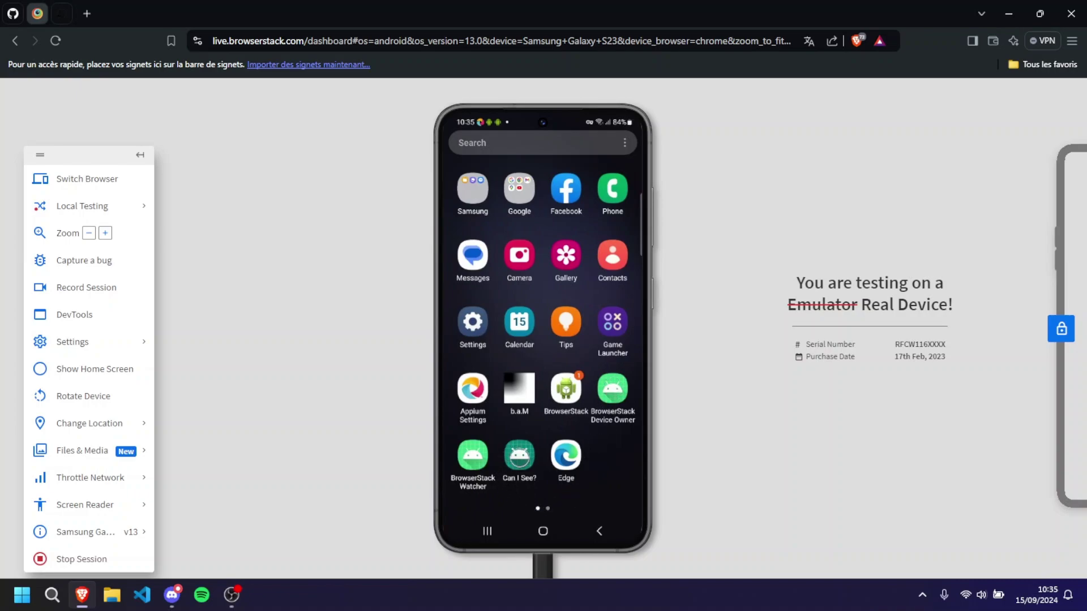
# Step: Run Can I See? on the Galaxy S23, return home, and briefly view the Local Testing options
pyautogui.click(524, 458)
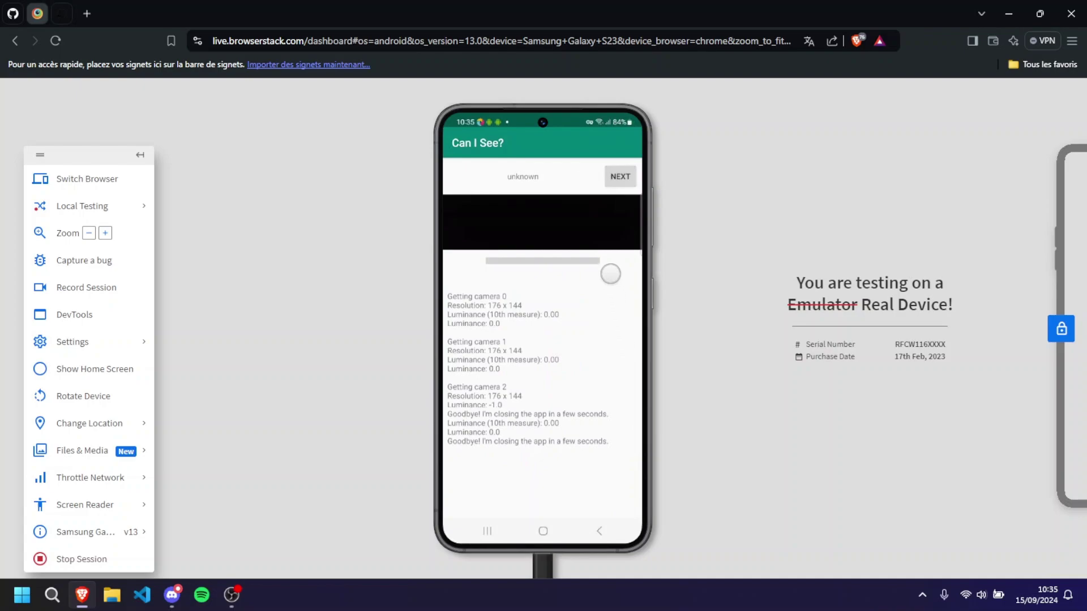
pyautogui.click(550, 526)
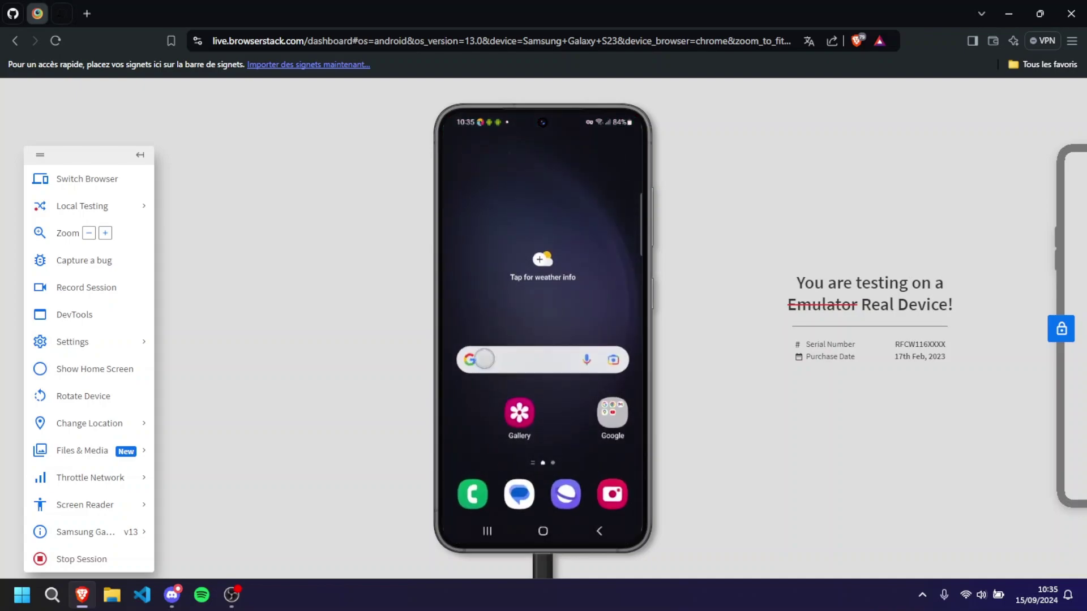
pyautogui.click(102, 207)
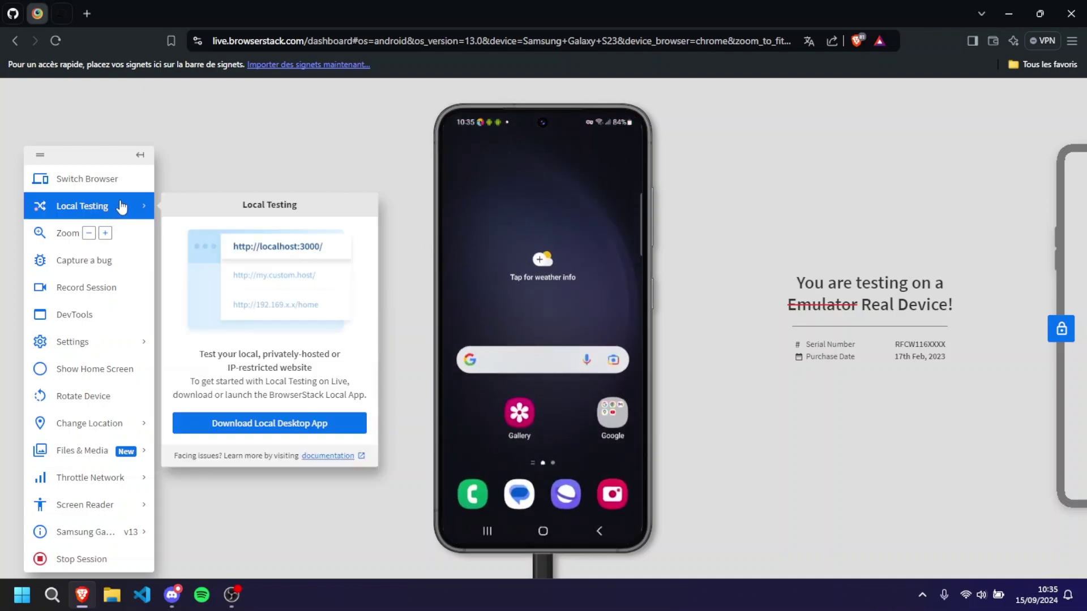
pyautogui.click(213, 168)
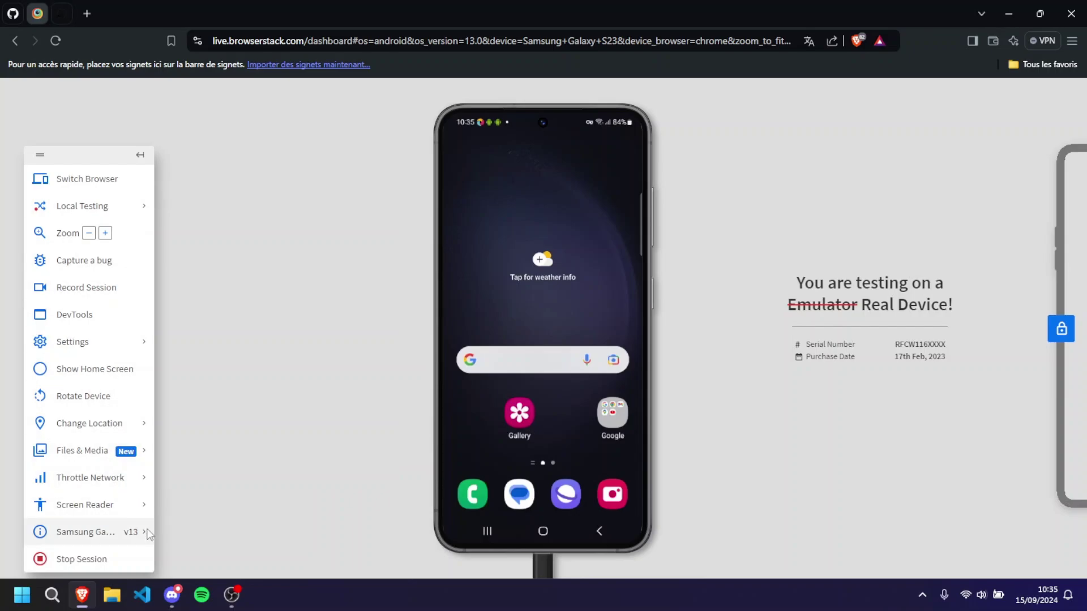